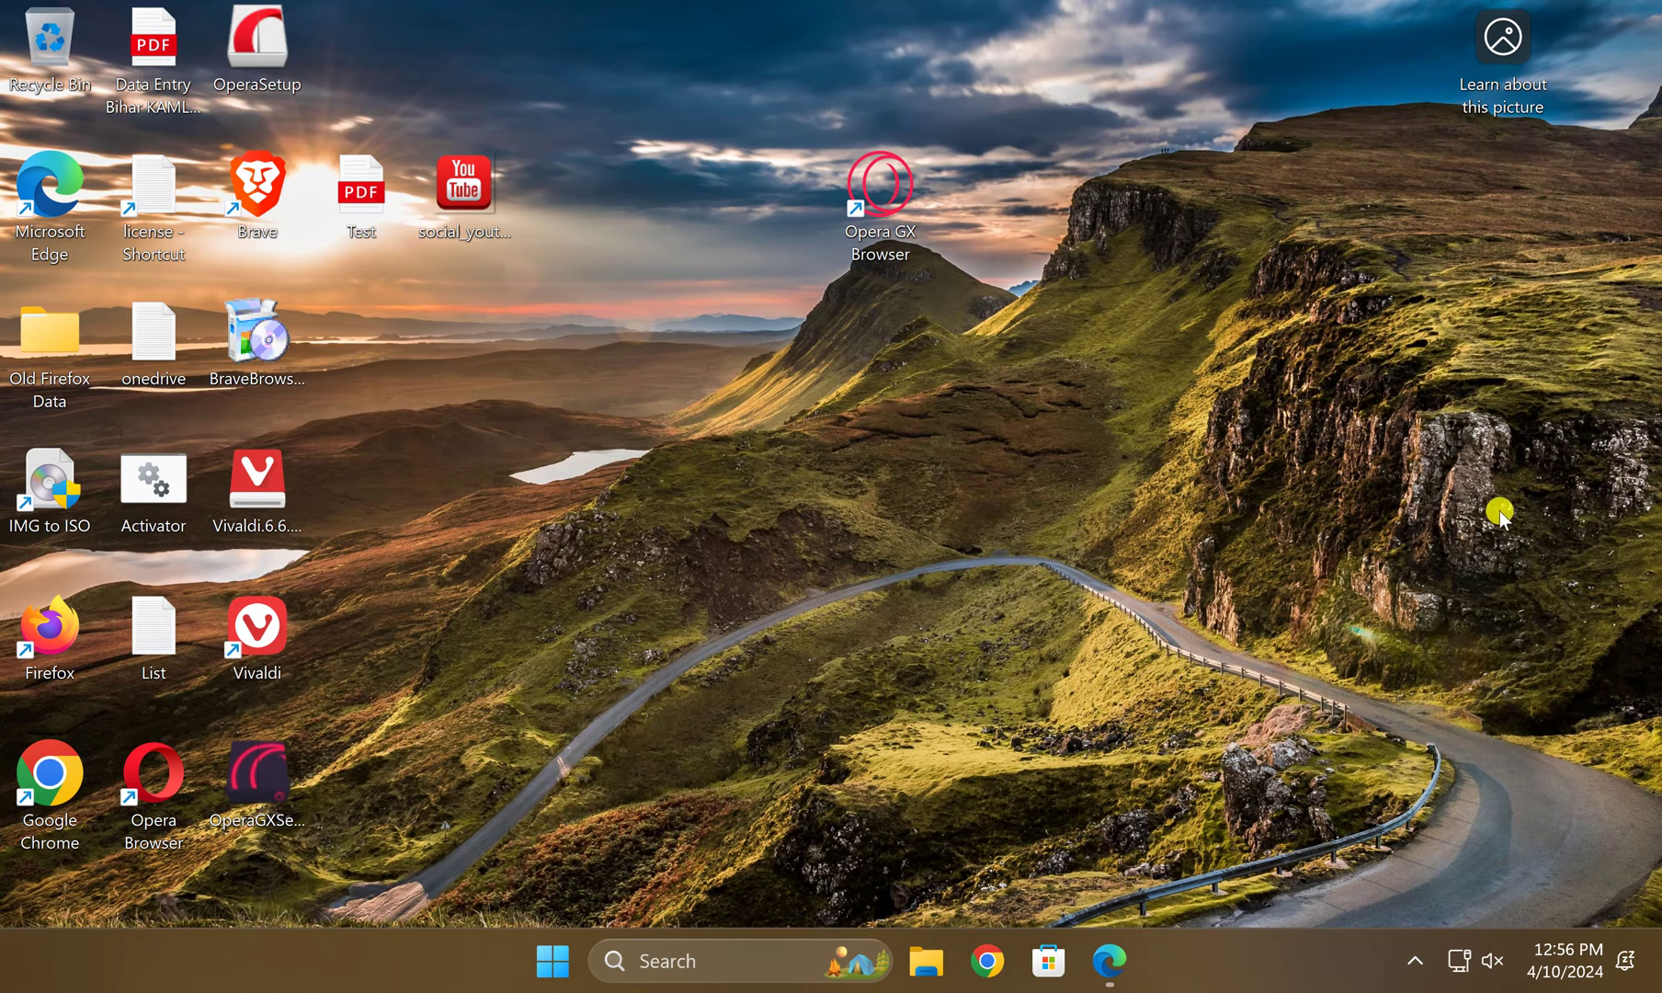
# Open the Windows 11 Start menu from the taskbar.
pyautogui.click(554, 962)
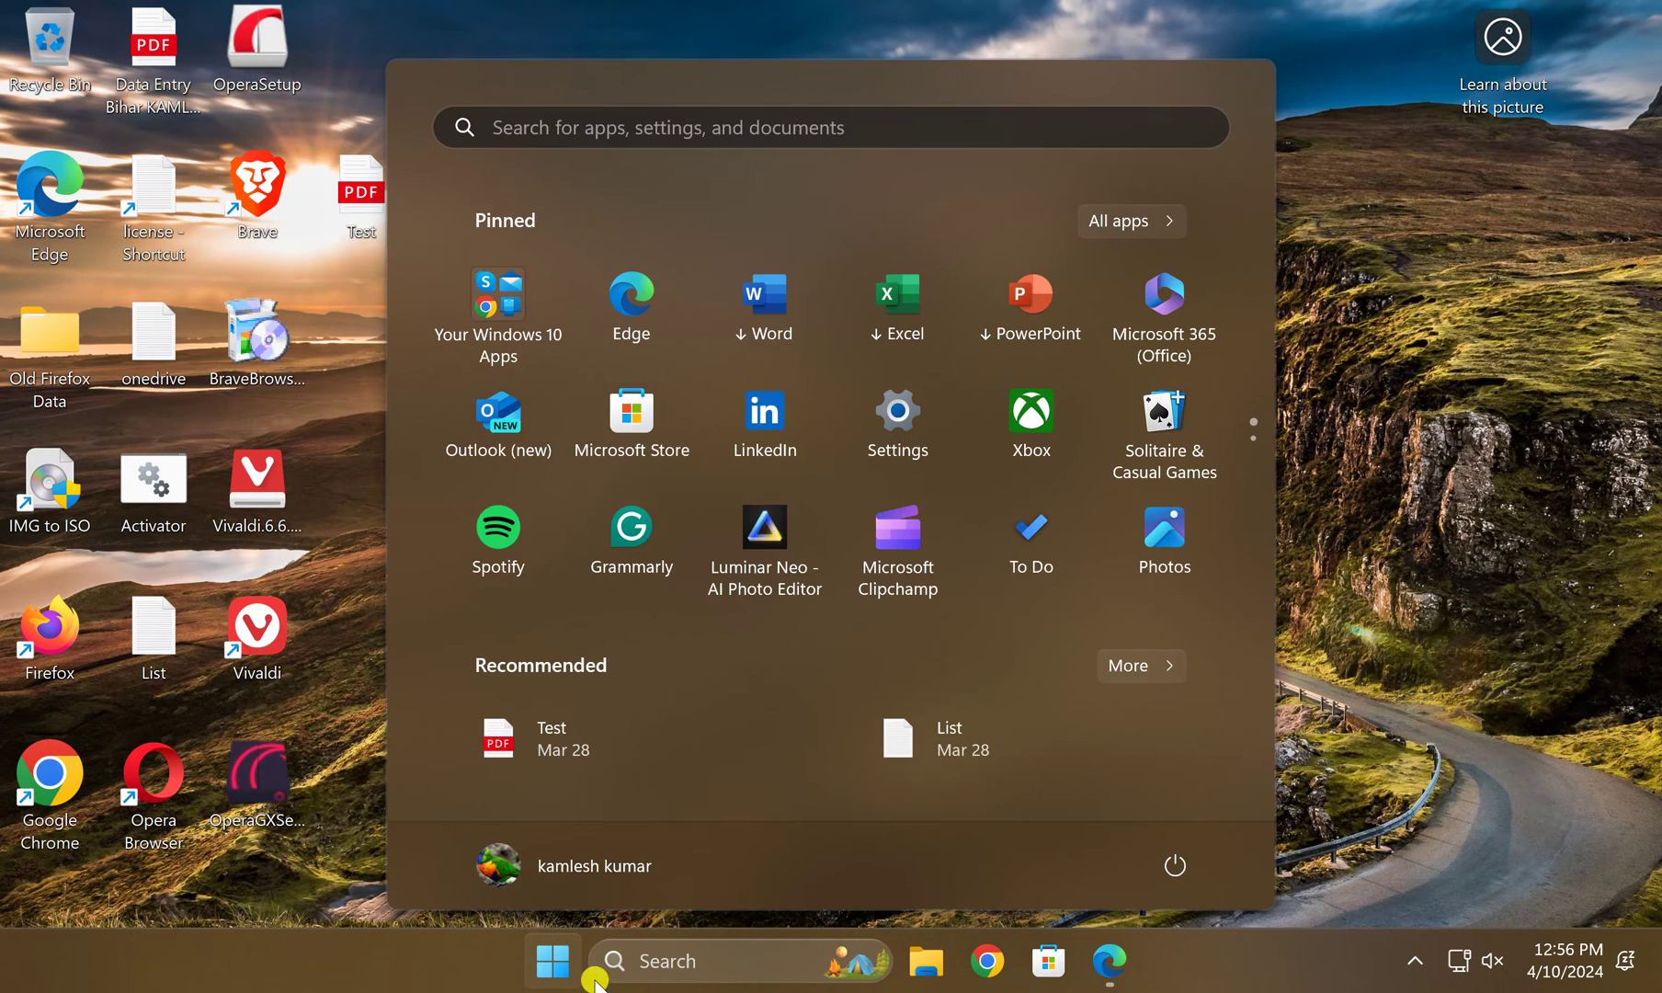
pyautogui.write('edge')
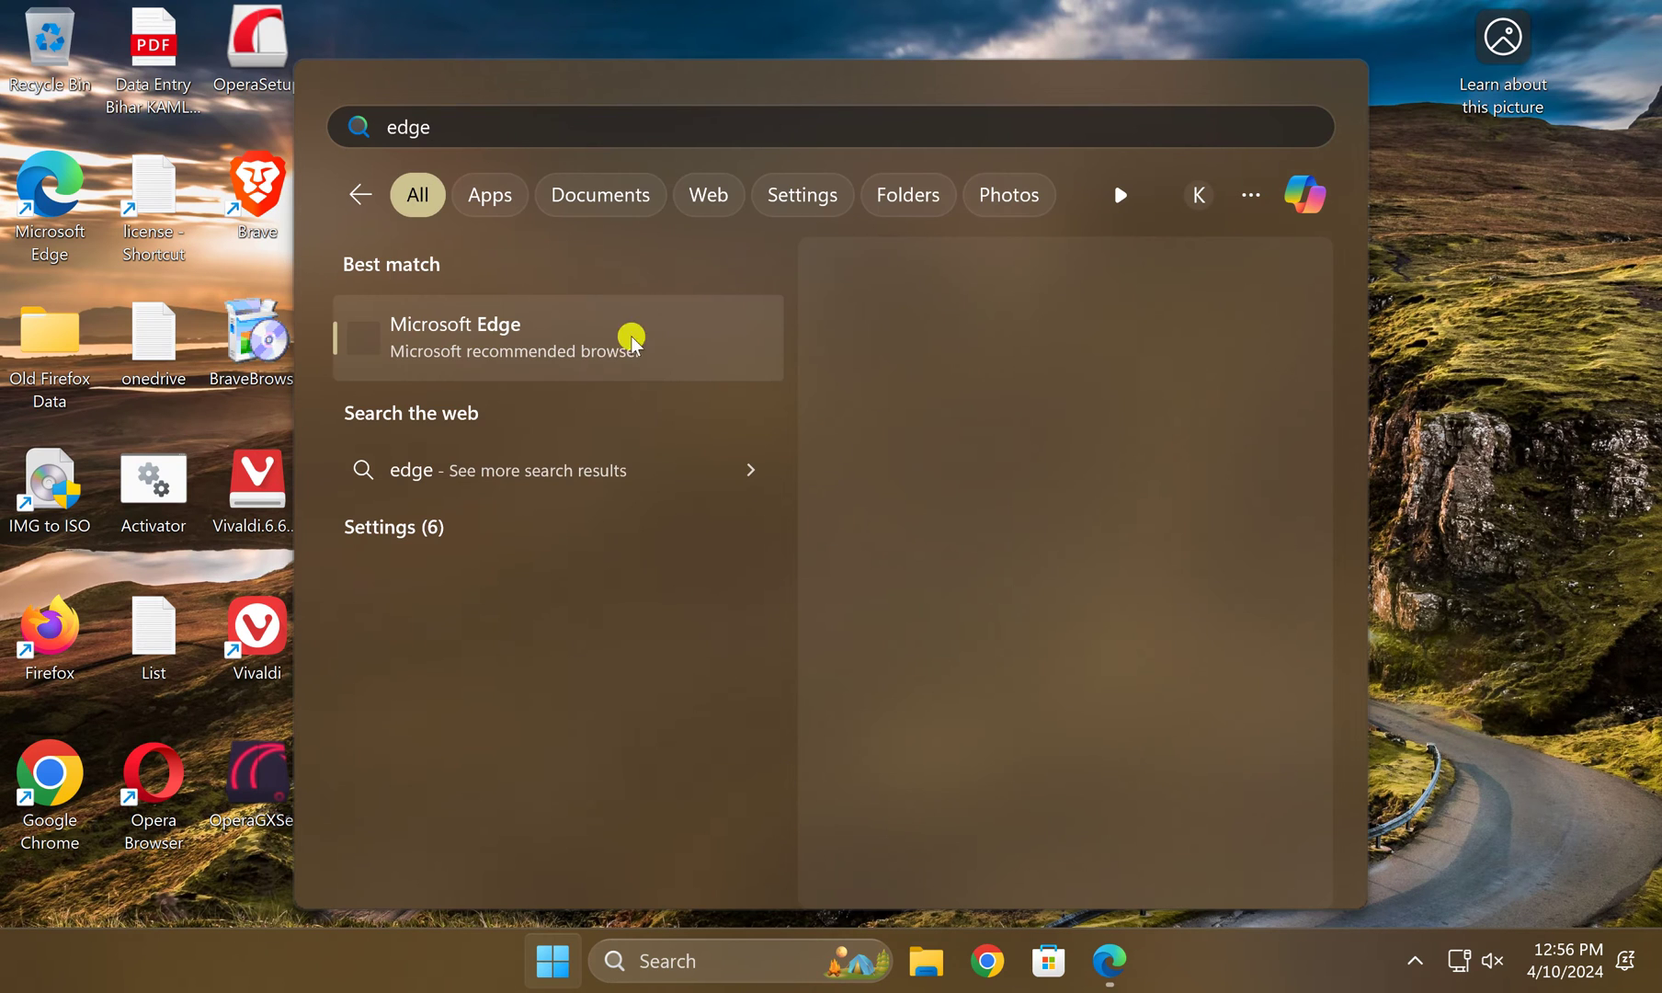
# Search for Edge and open the Microsoft Edge shortcut's file location.
pyautogui.click(517, 348)
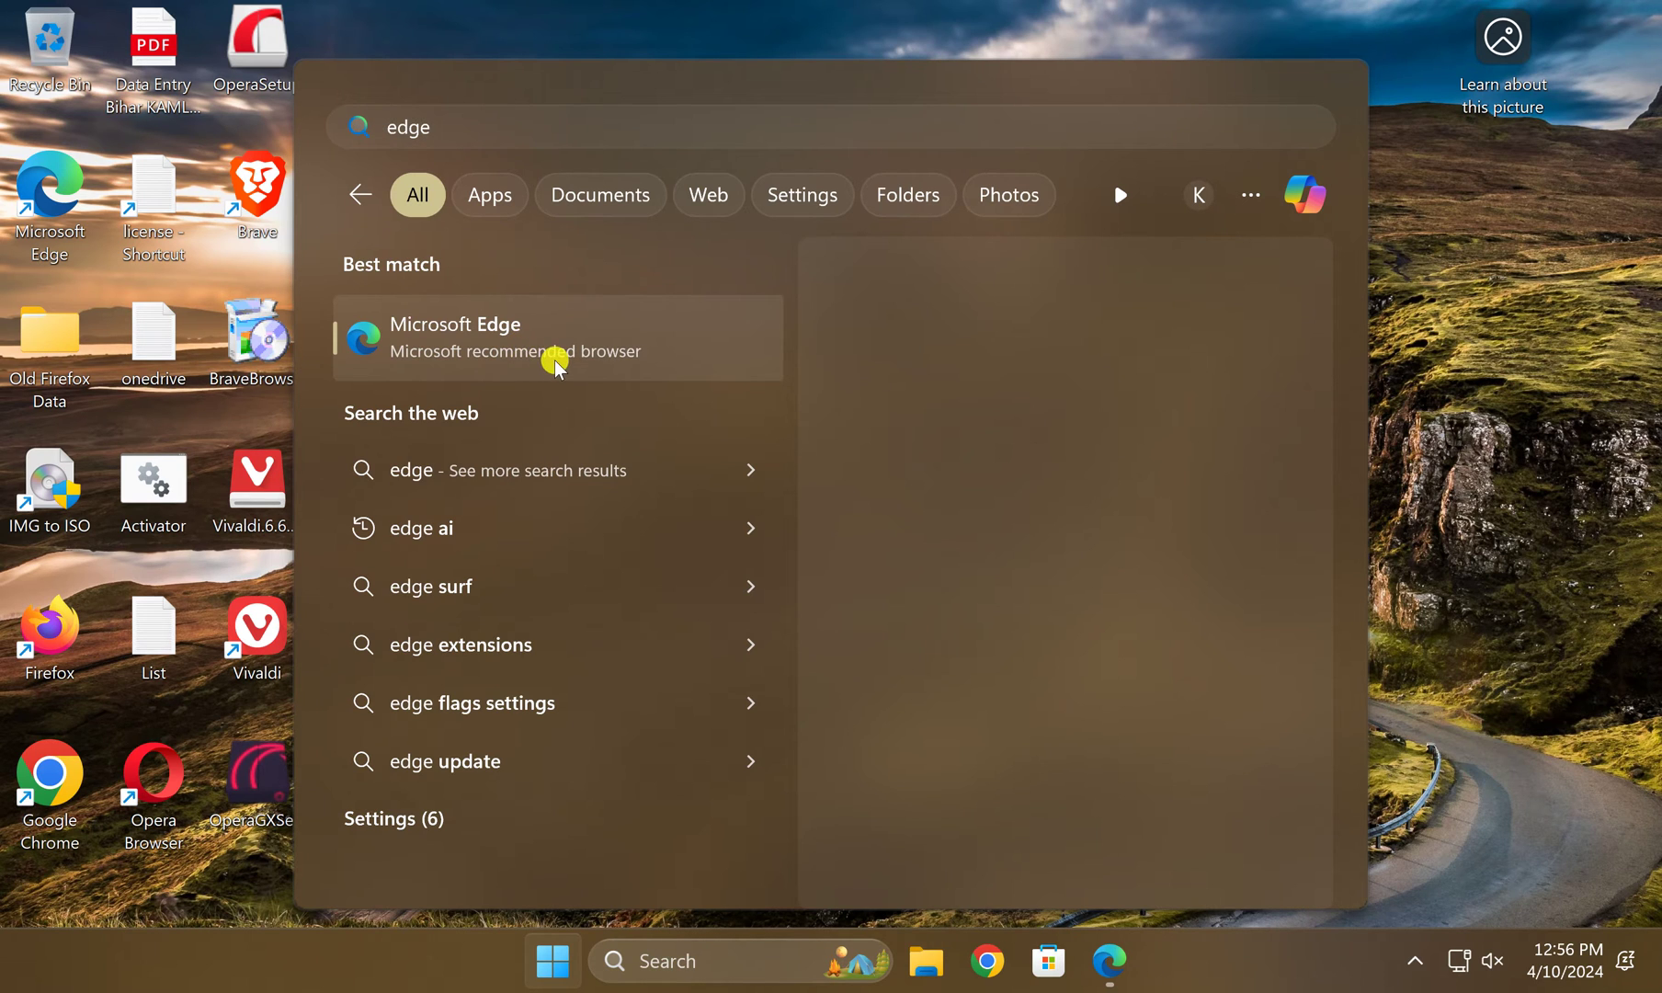
pyautogui.rightClick(514, 346)
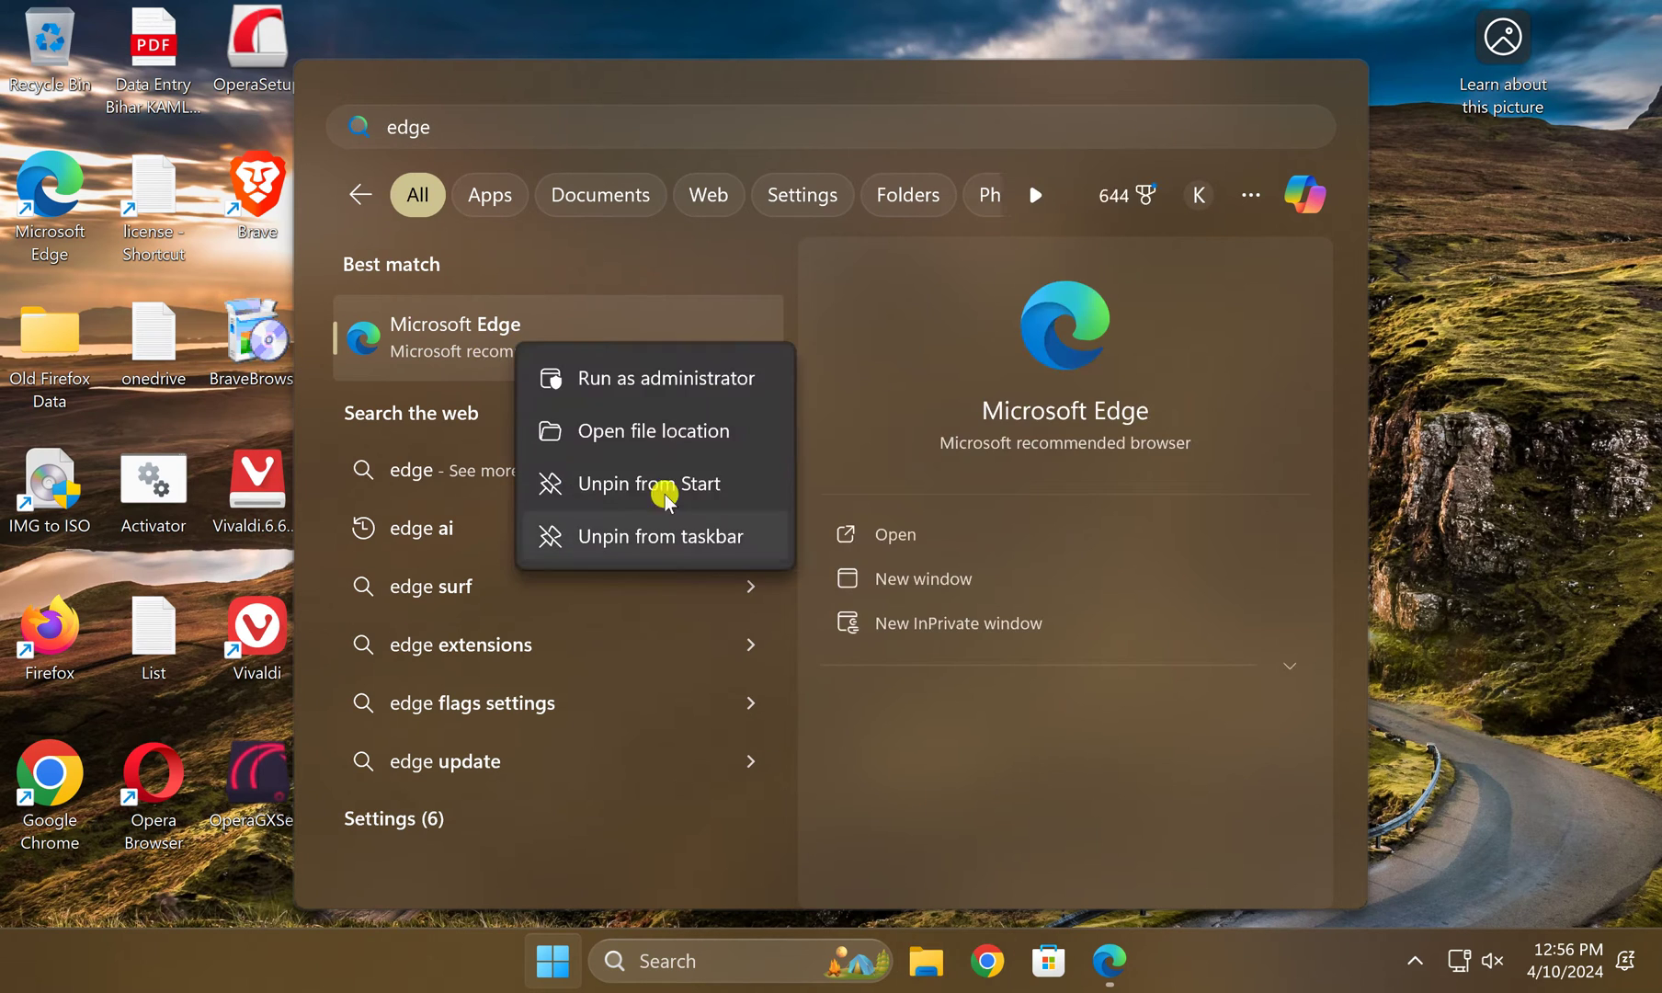
pyautogui.click(635, 432)
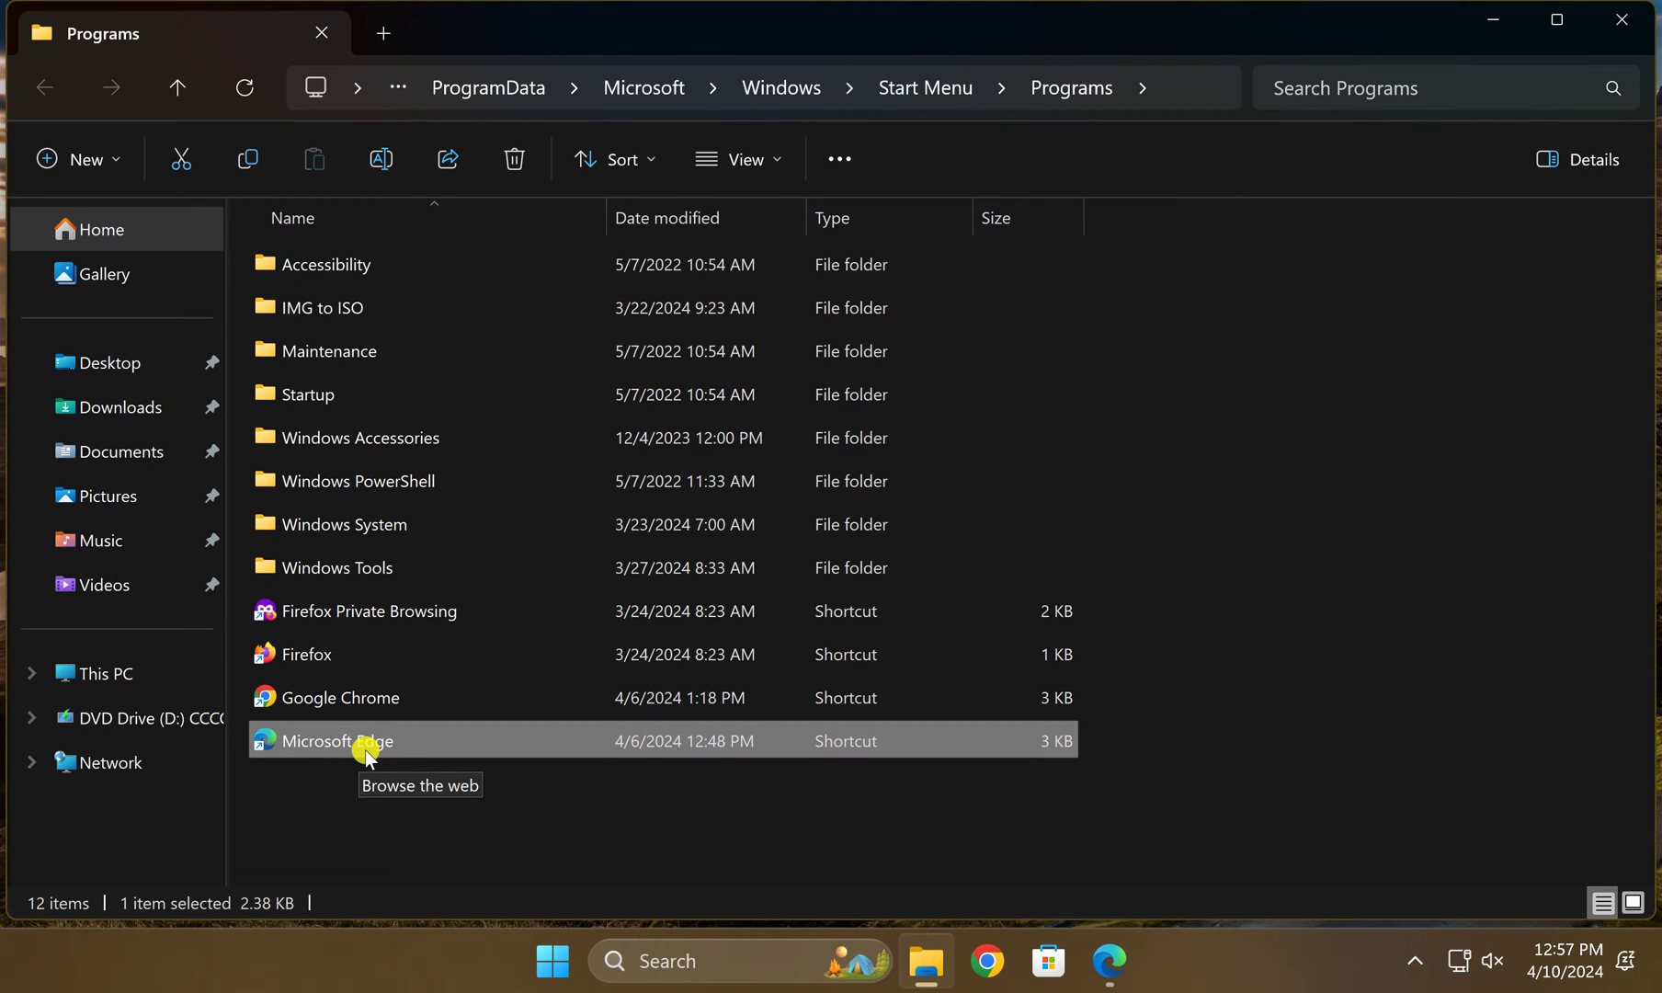
# Copy msedge's full path from Edge's Application folder, then close File Explorer.
pyautogui.rightClick(366, 751)
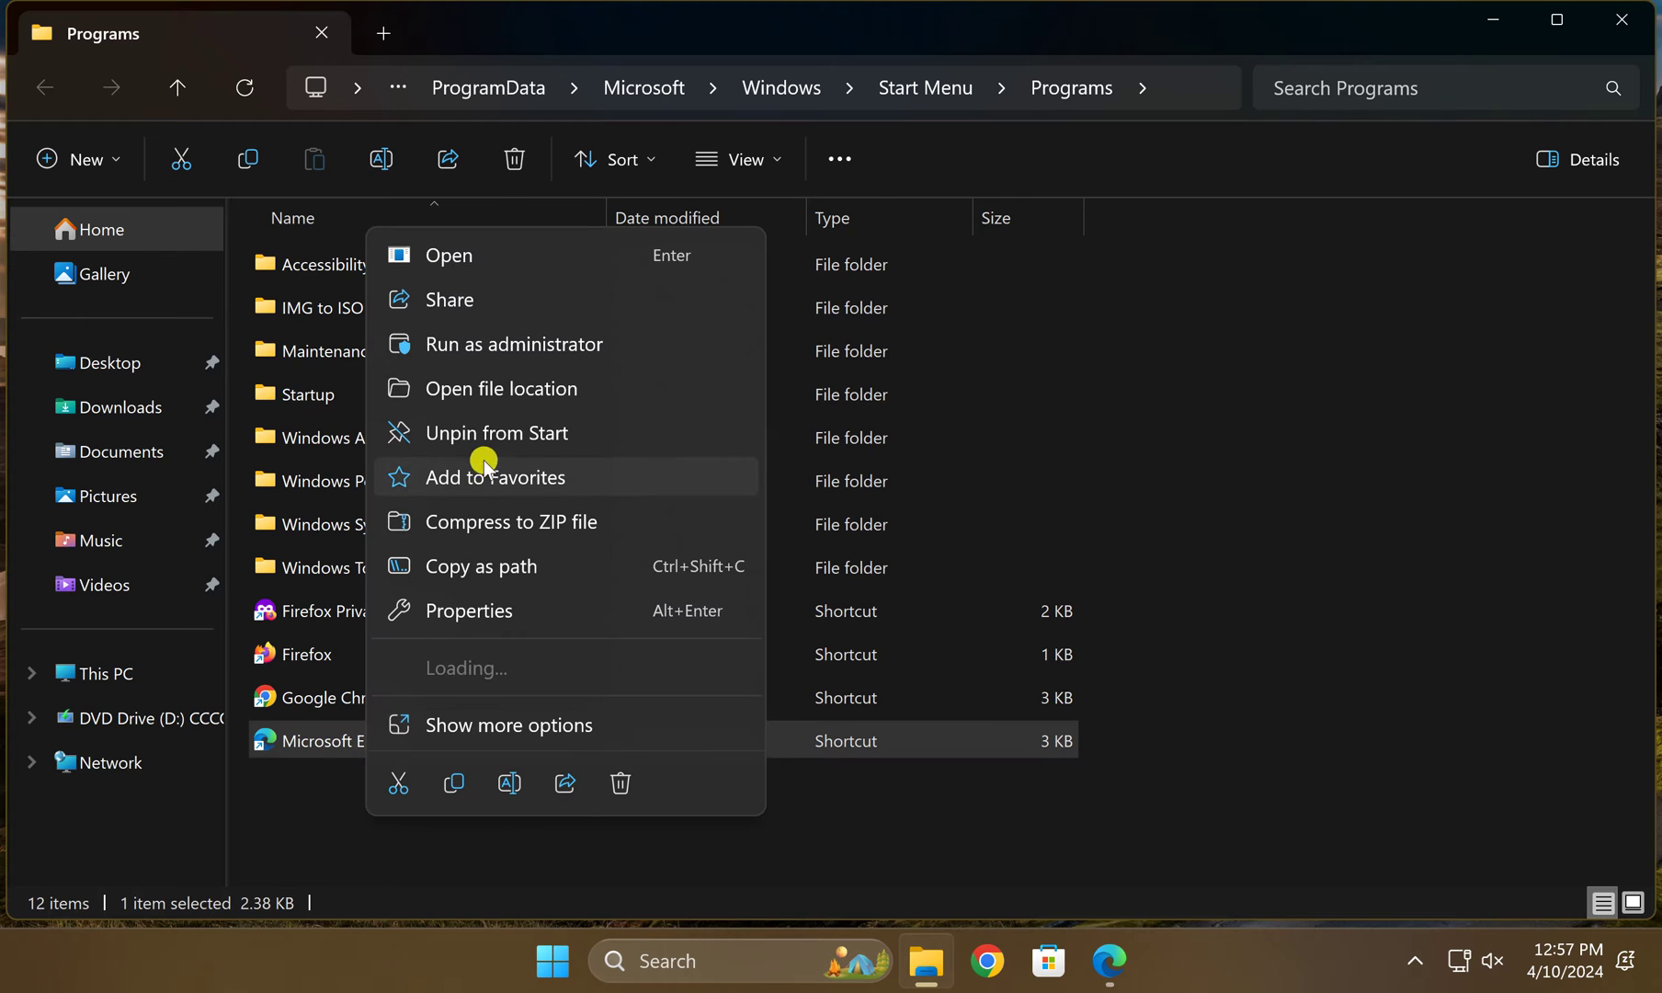
pyautogui.click(506, 390)
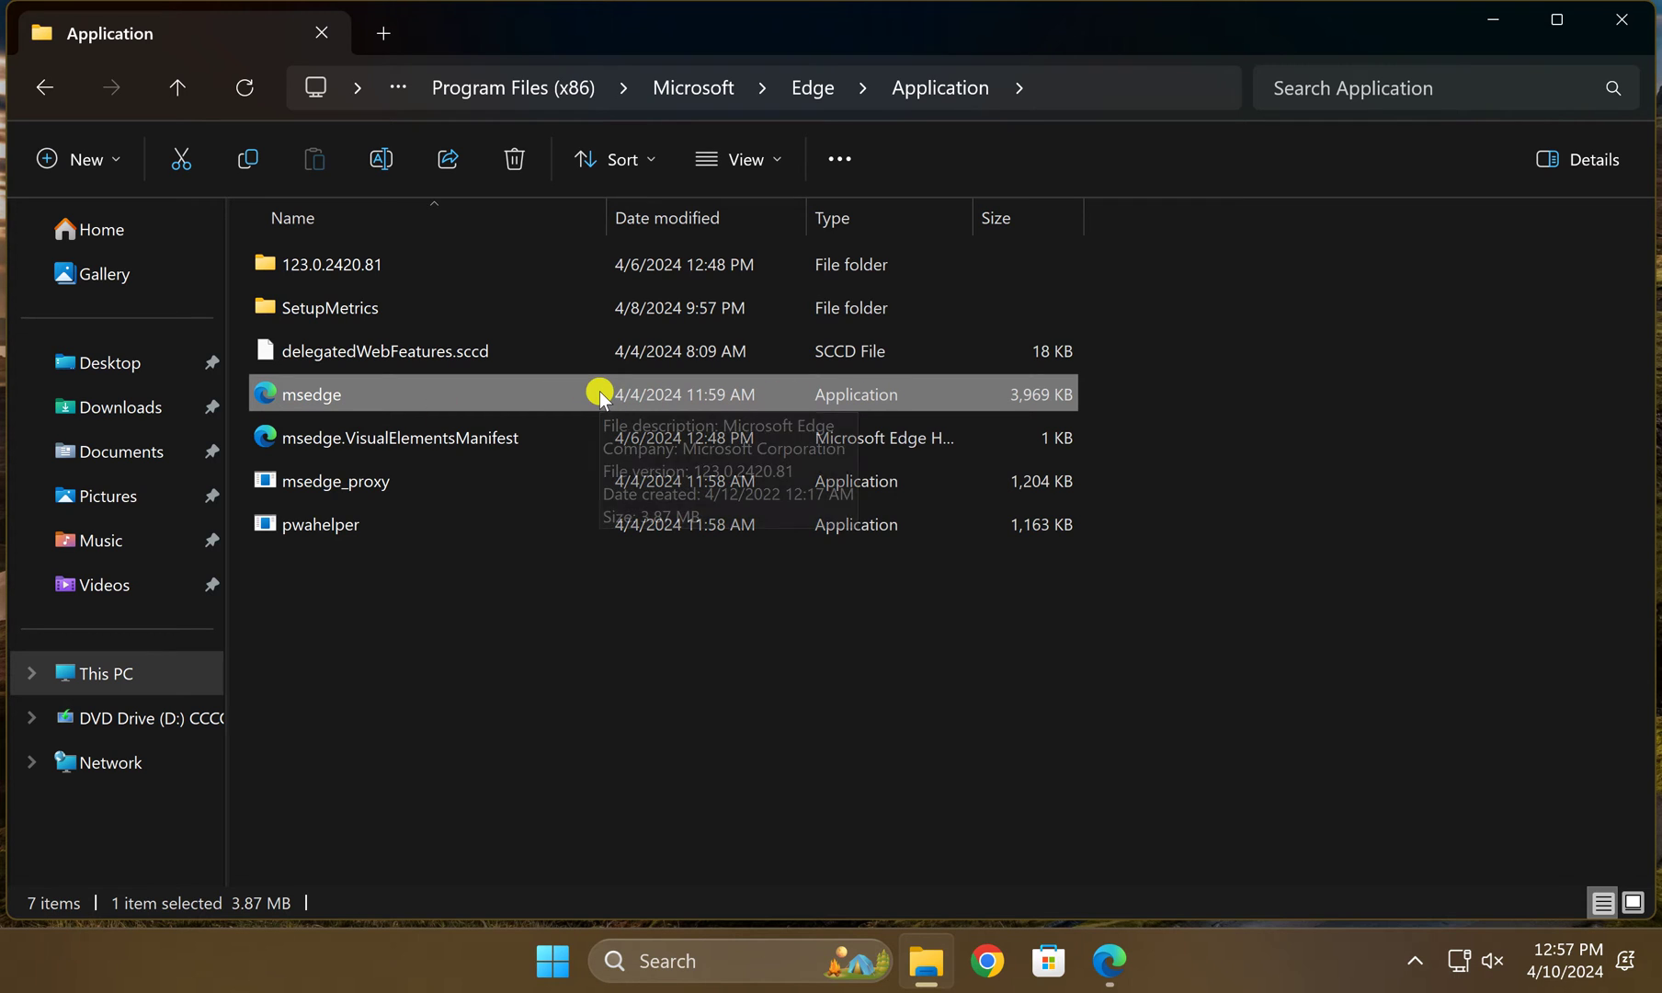
pyautogui.moveTo(311, 394)
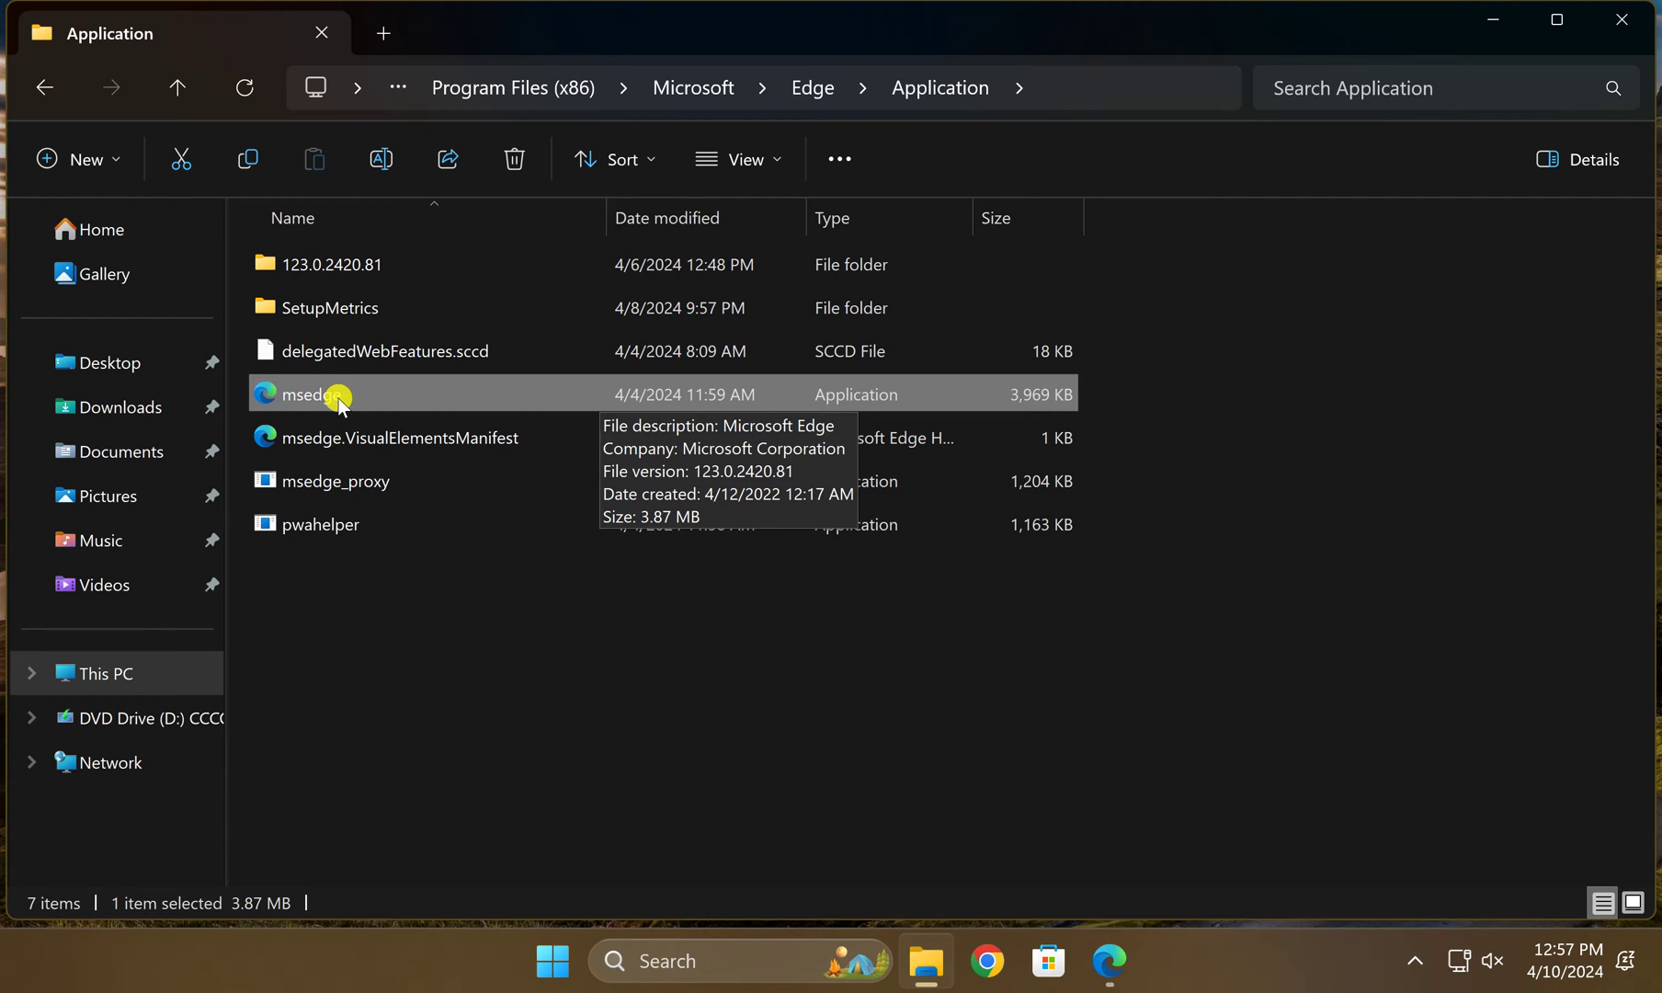
pyautogui.rightClick(431, 399)
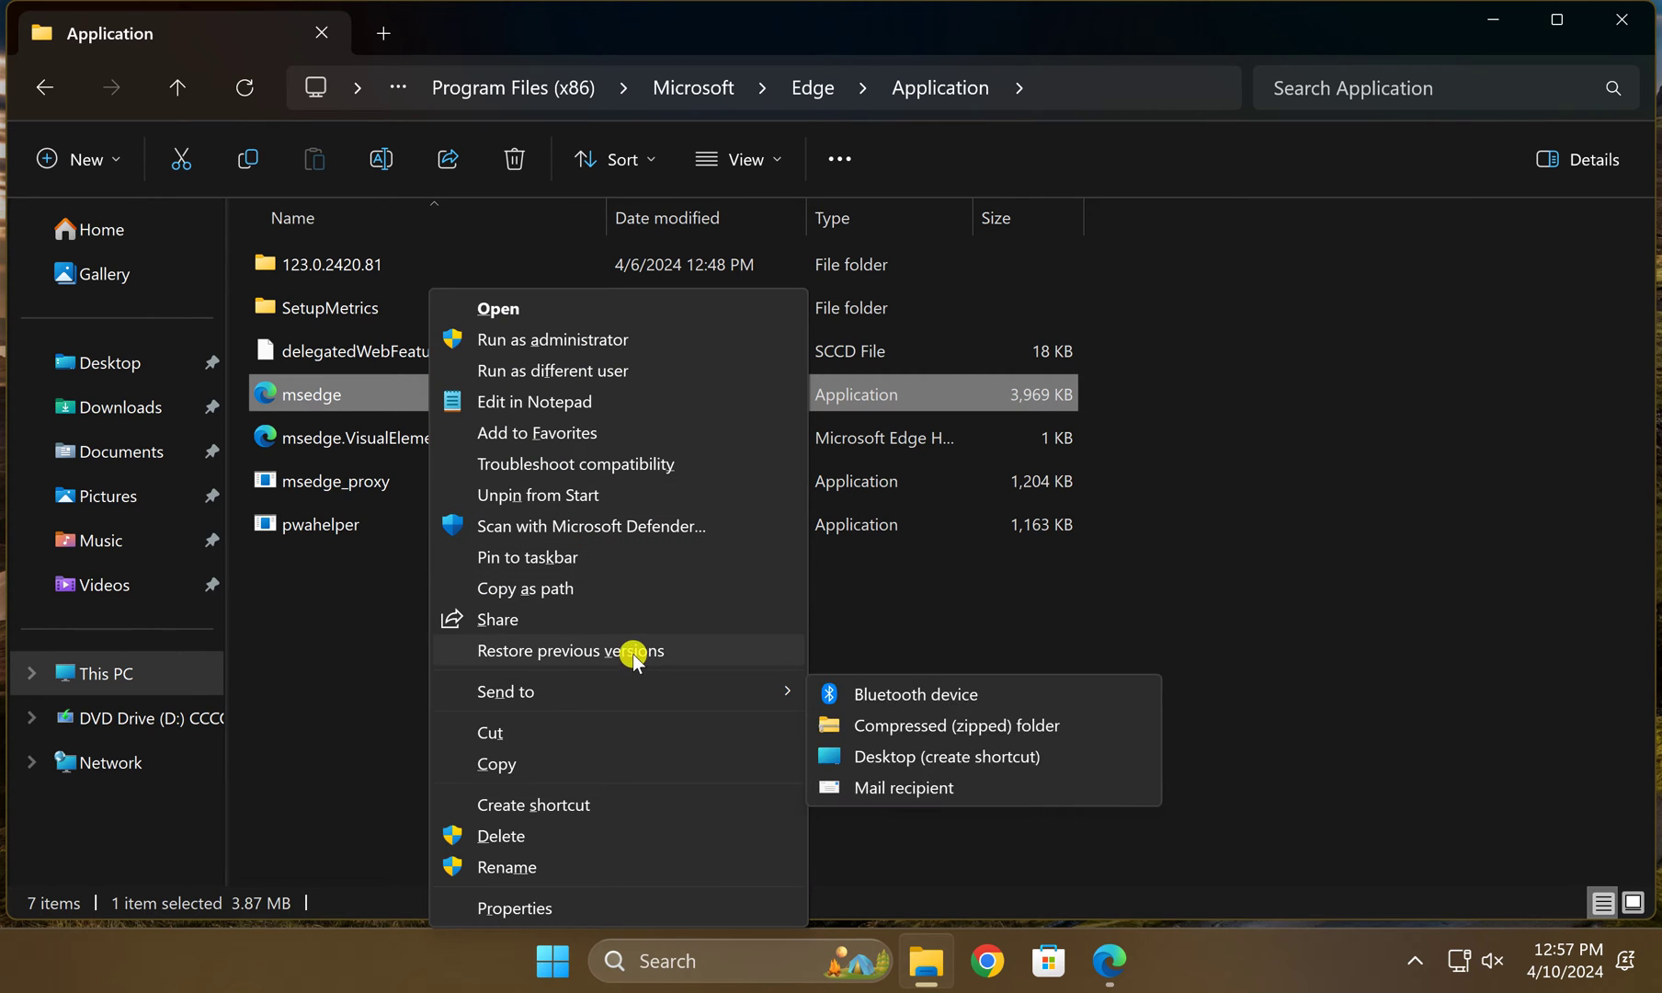
pyautogui.click(520, 600)
pyautogui.click(1611, 37)
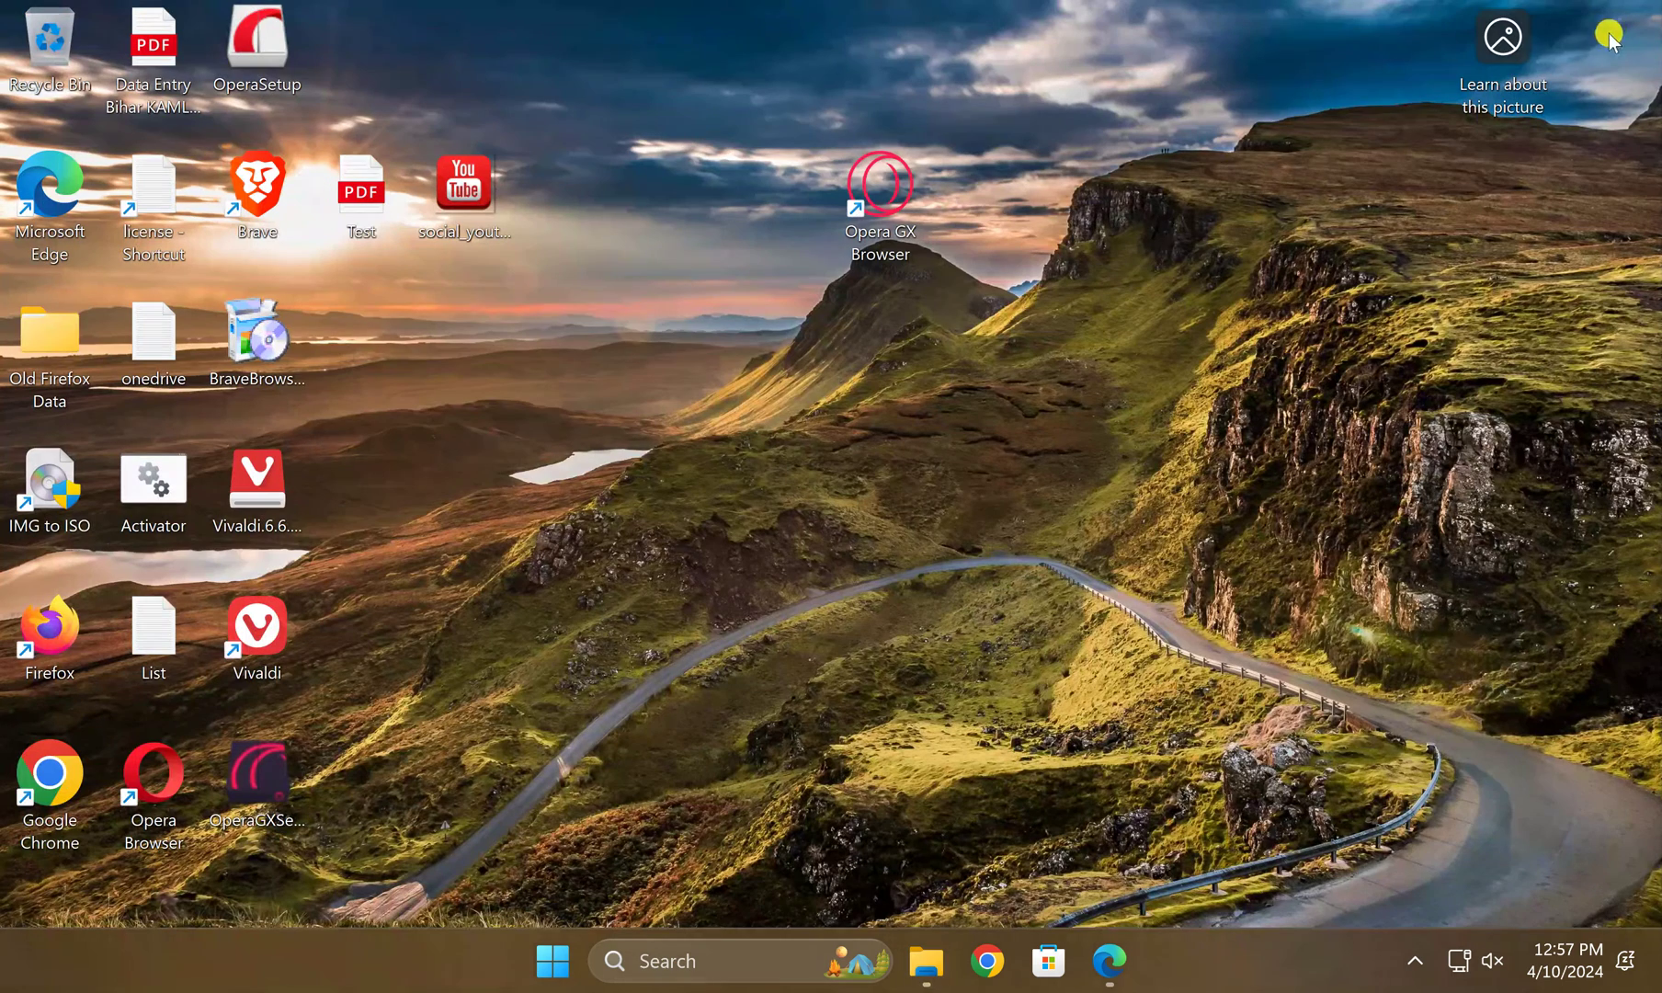
pyautogui.rightClick(1106, 615)
pyautogui.moveTo(1184, 439)
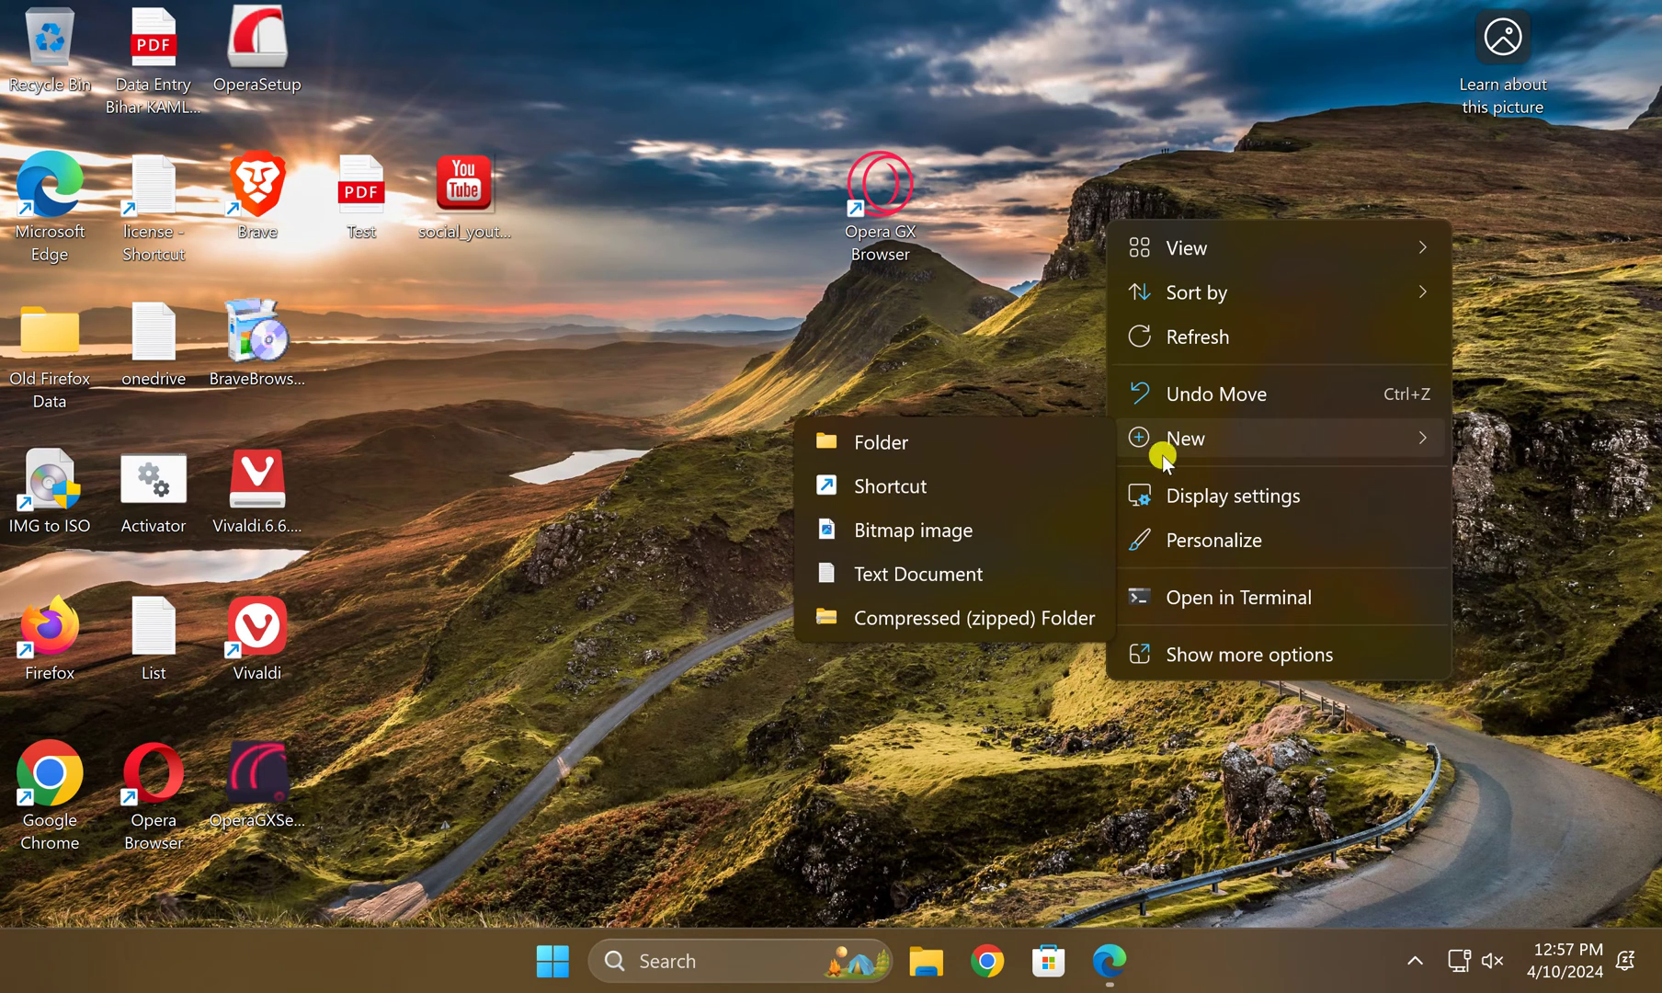
# Start a new desktop shortcut whose location is msedge's pasted path followed by -url.
pyautogui.click(929, 490)
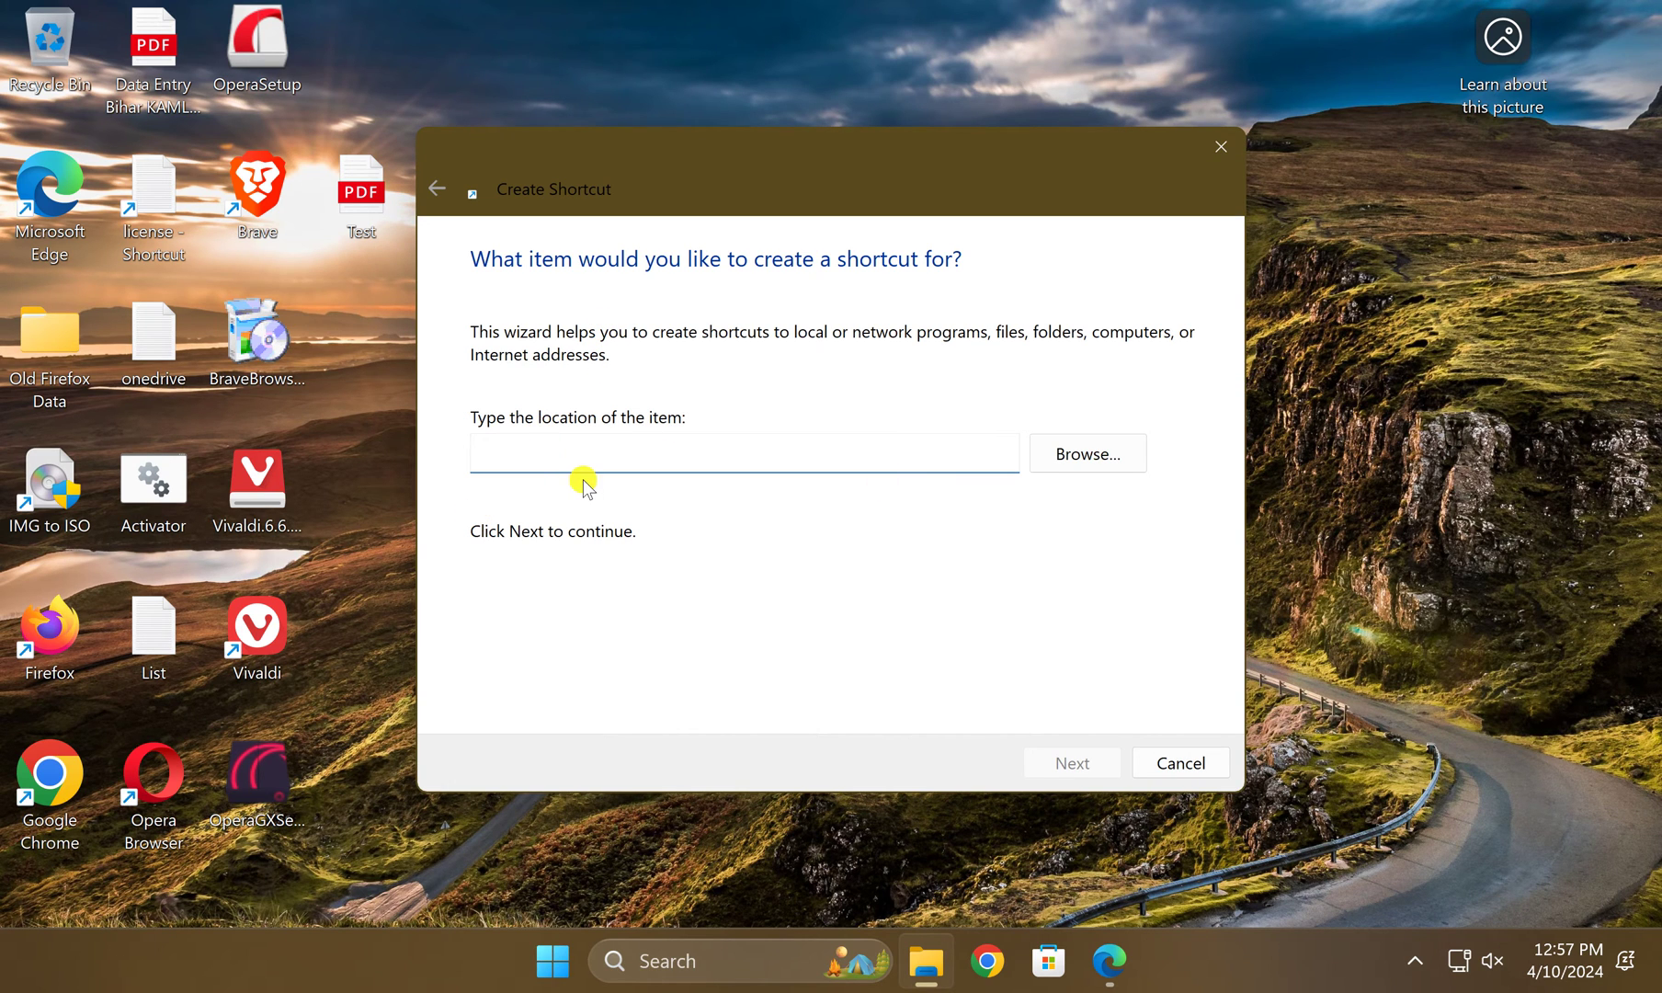
pyautogui.hotkey('ctrl', 'v')
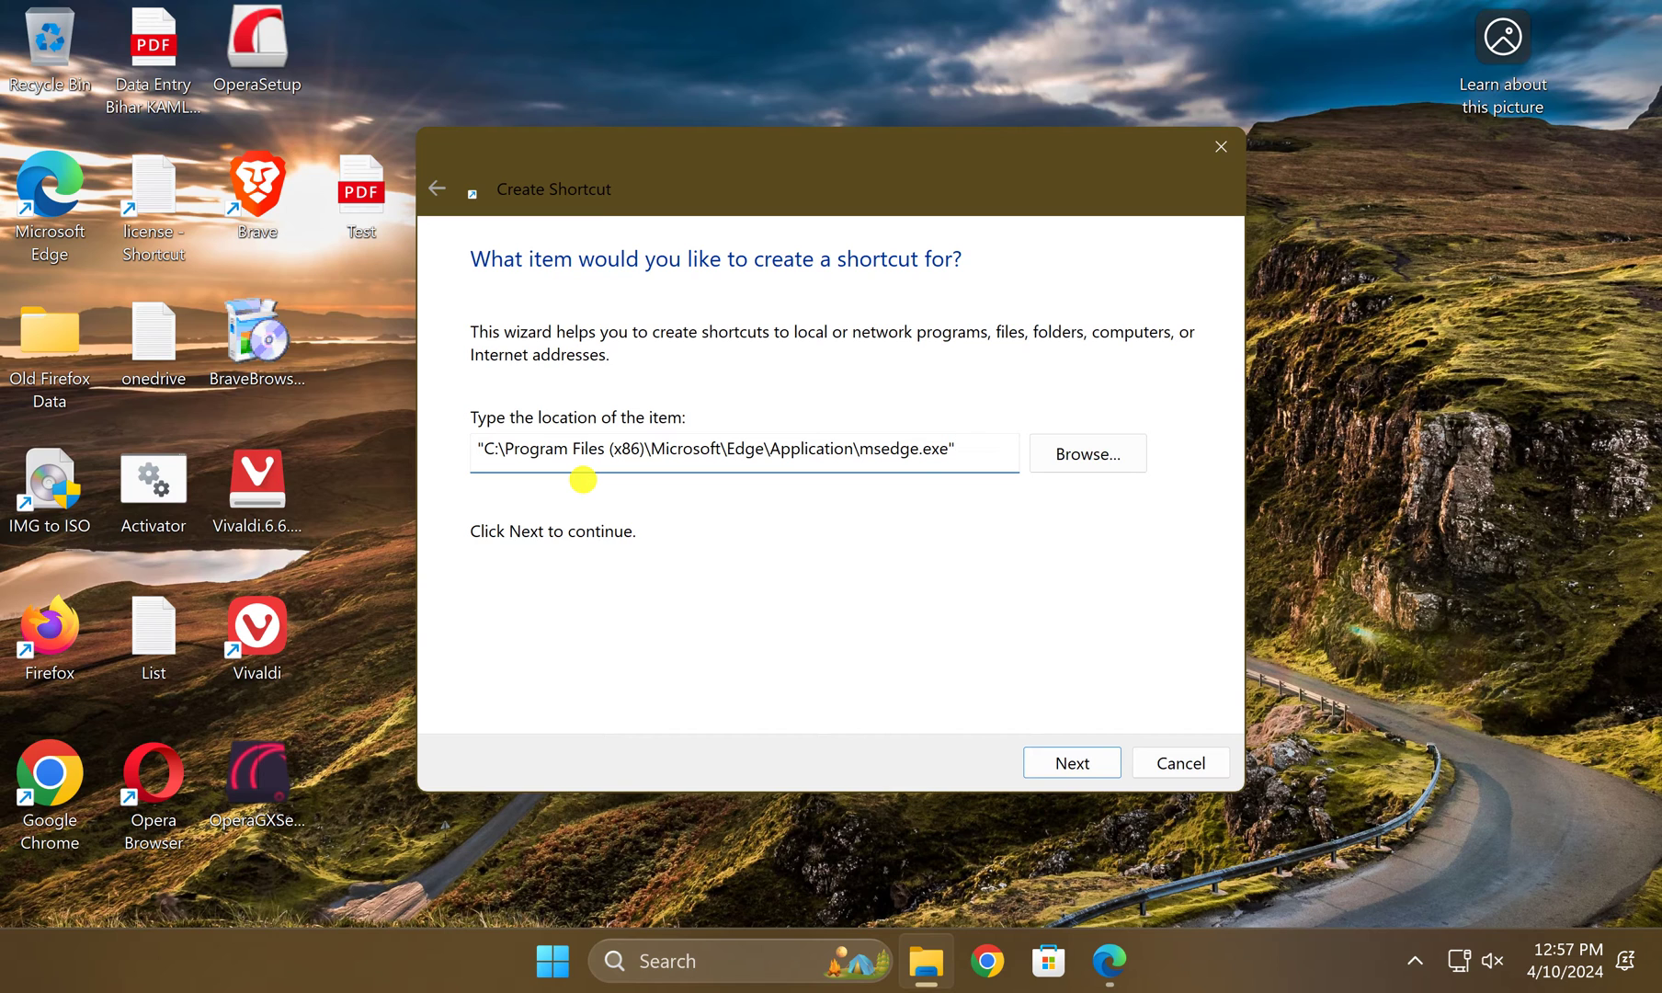
pyautogui.write('rl')
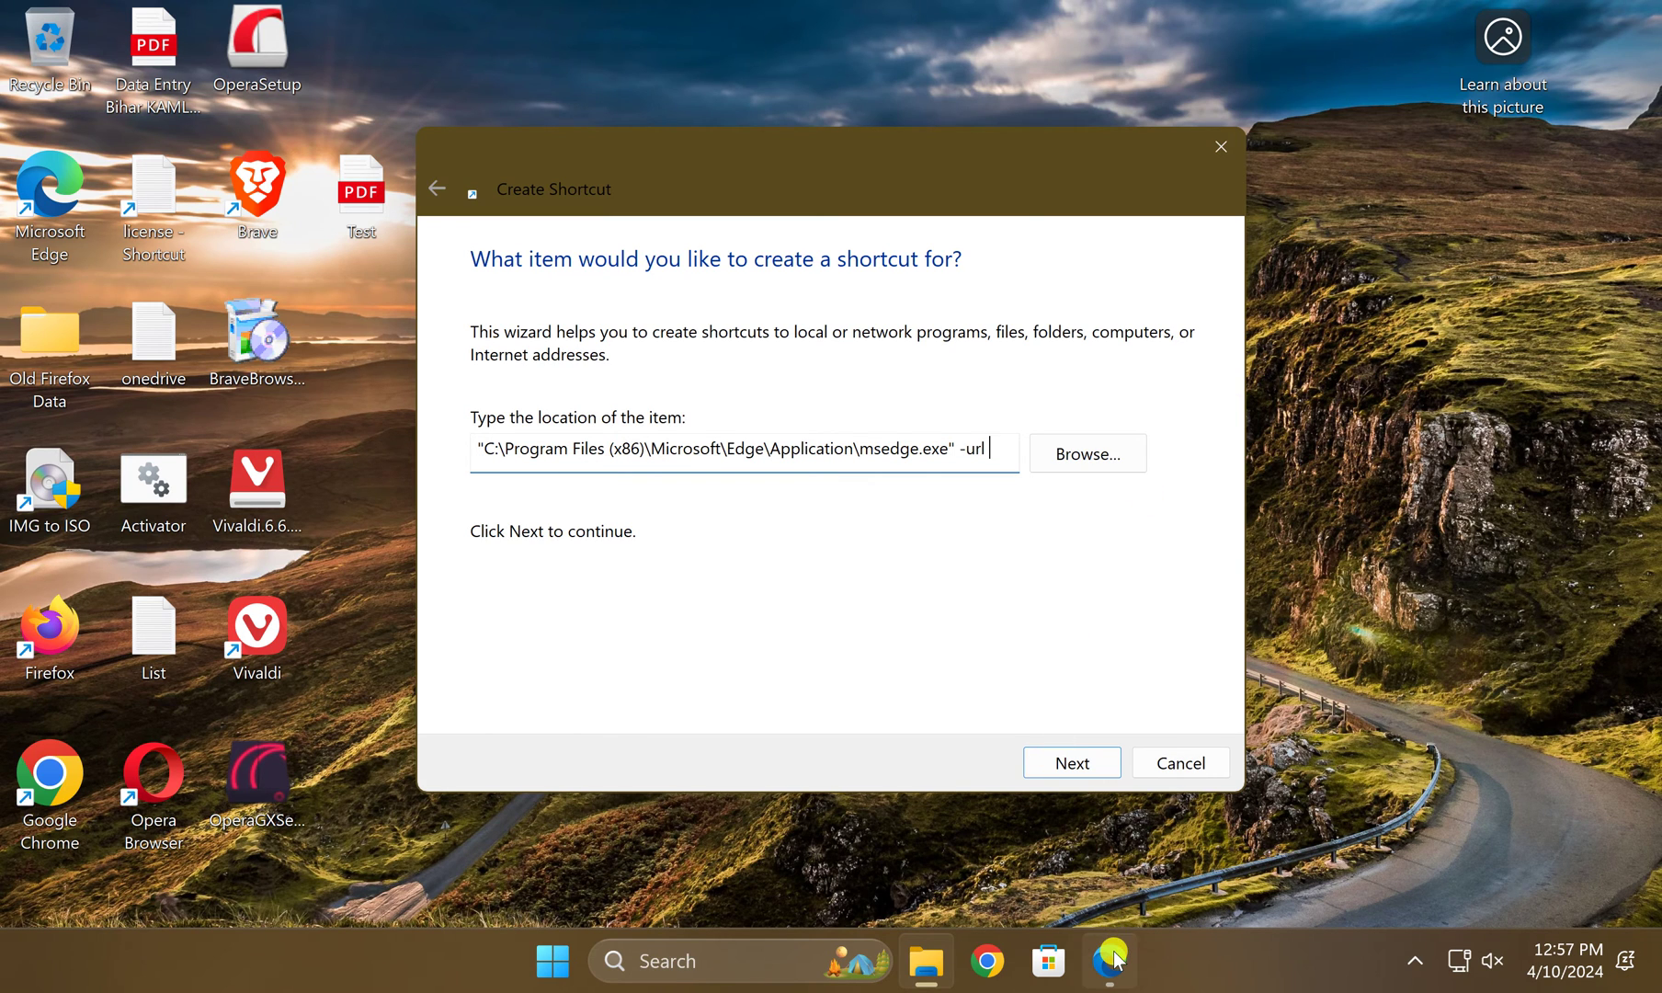
pyautogui.click(1111, 959)
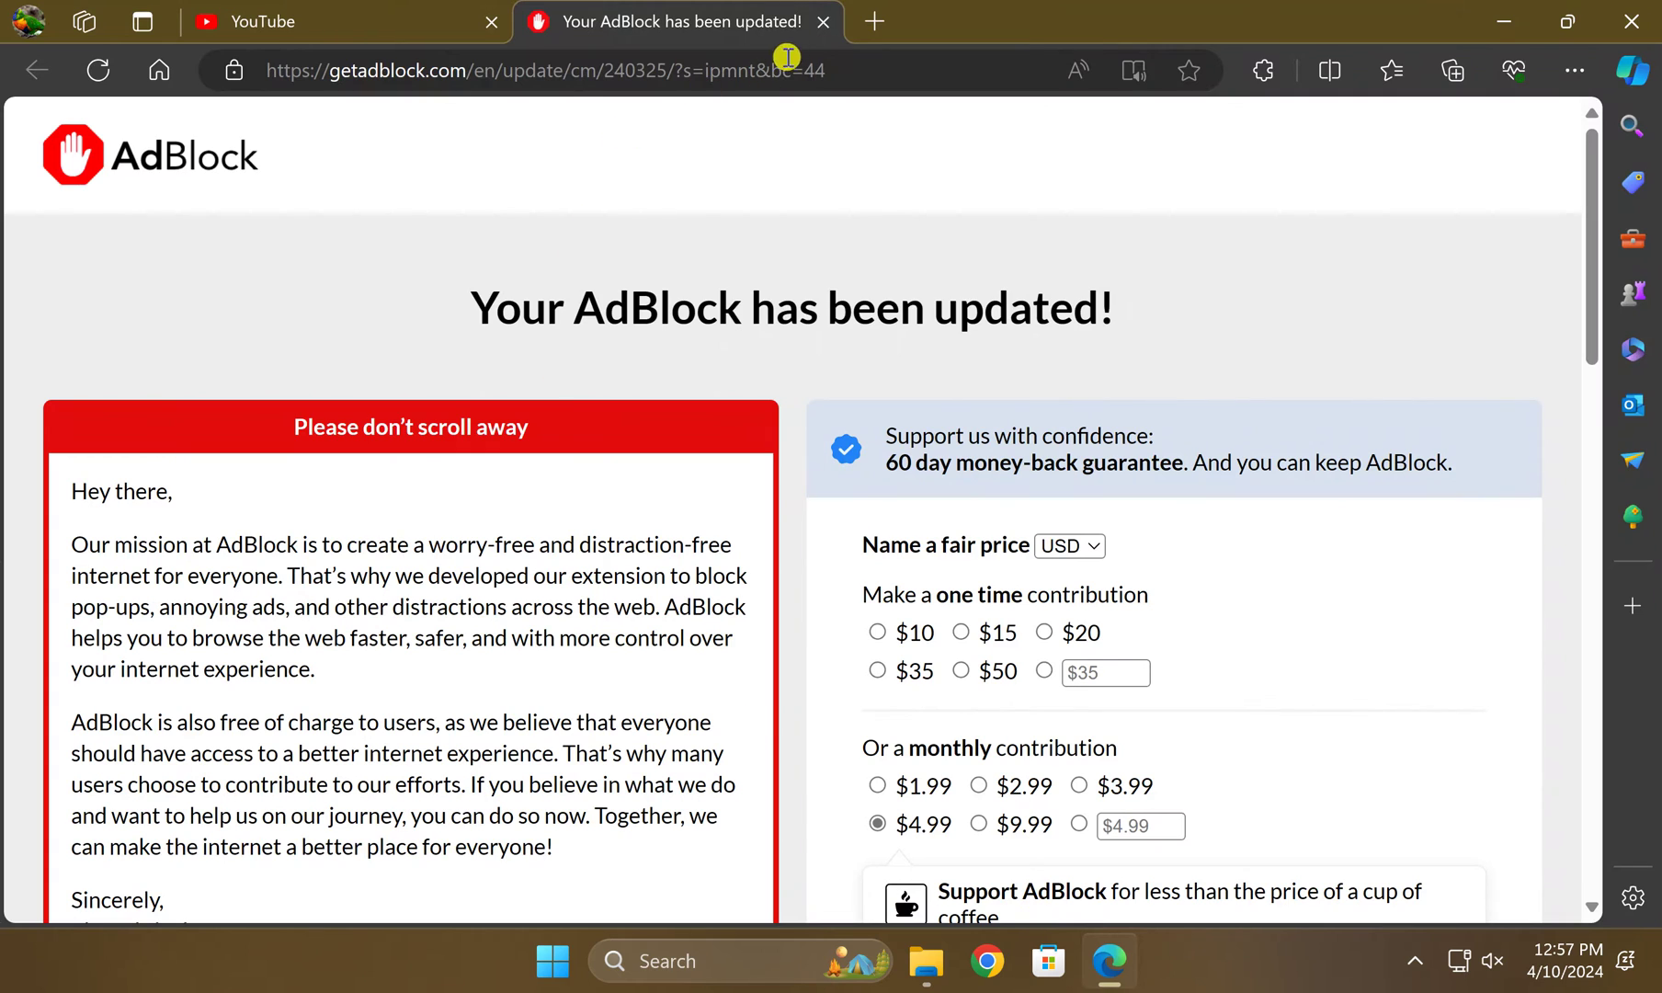
# Close the AdBlock page, copy the YouTube address from Edge, and minimize Edge.
pyautogui.click(829, 23)
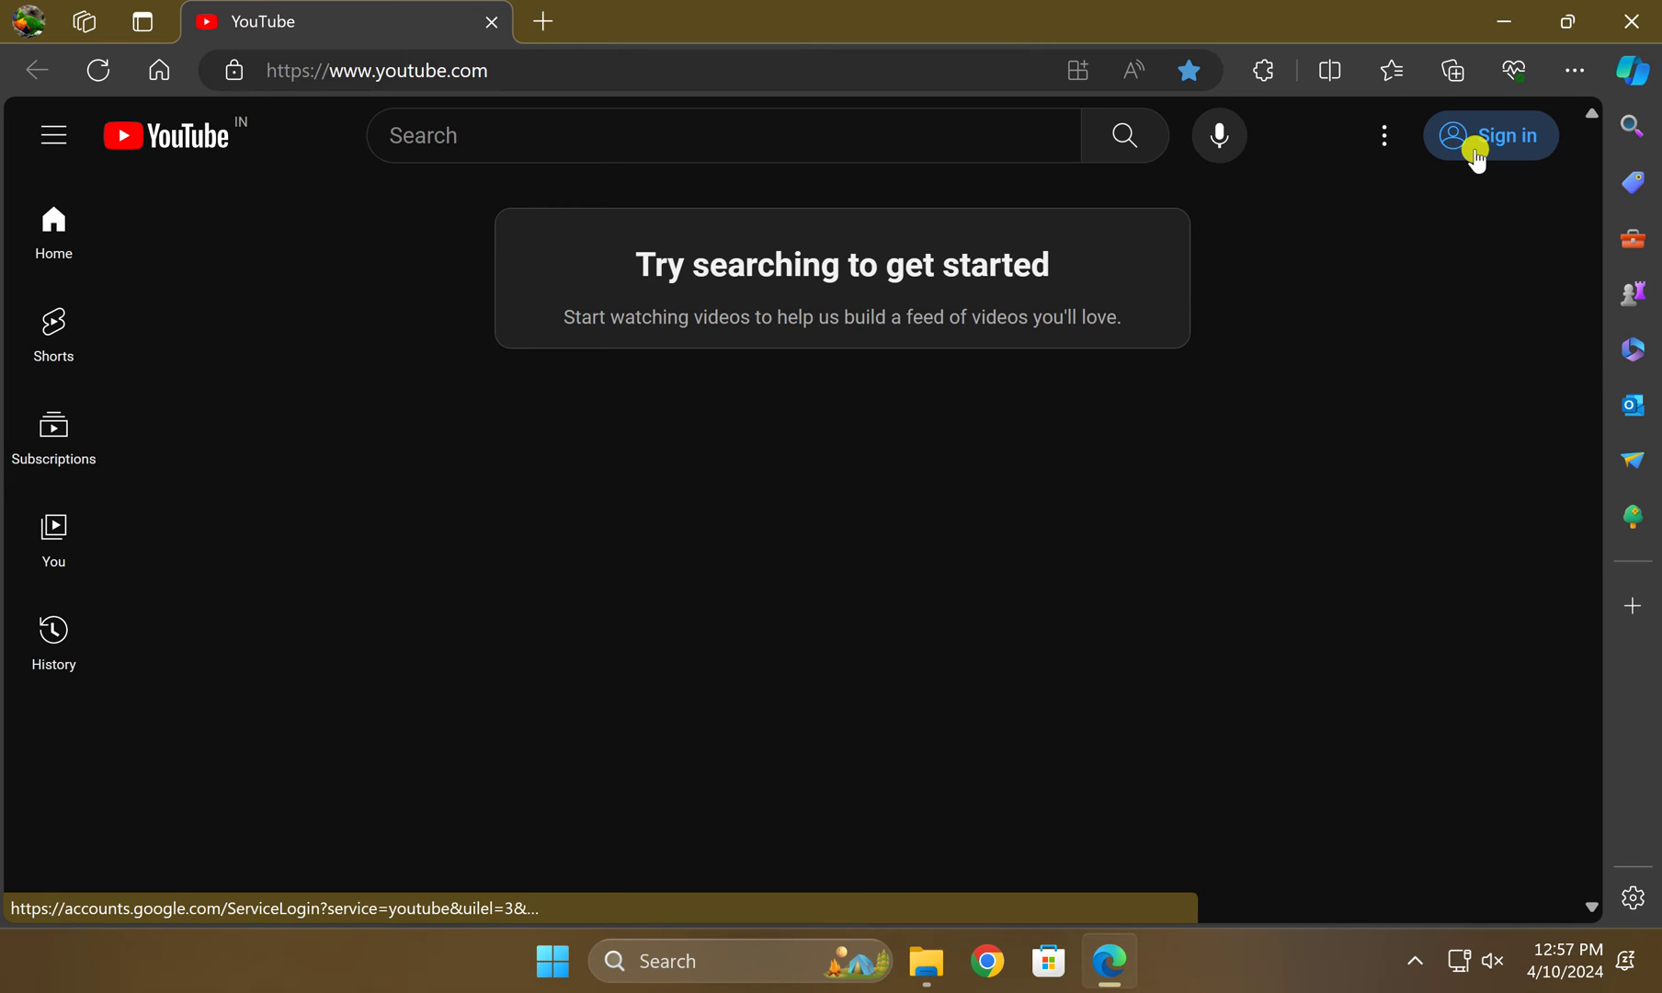
pyautogui.click(568, 65)
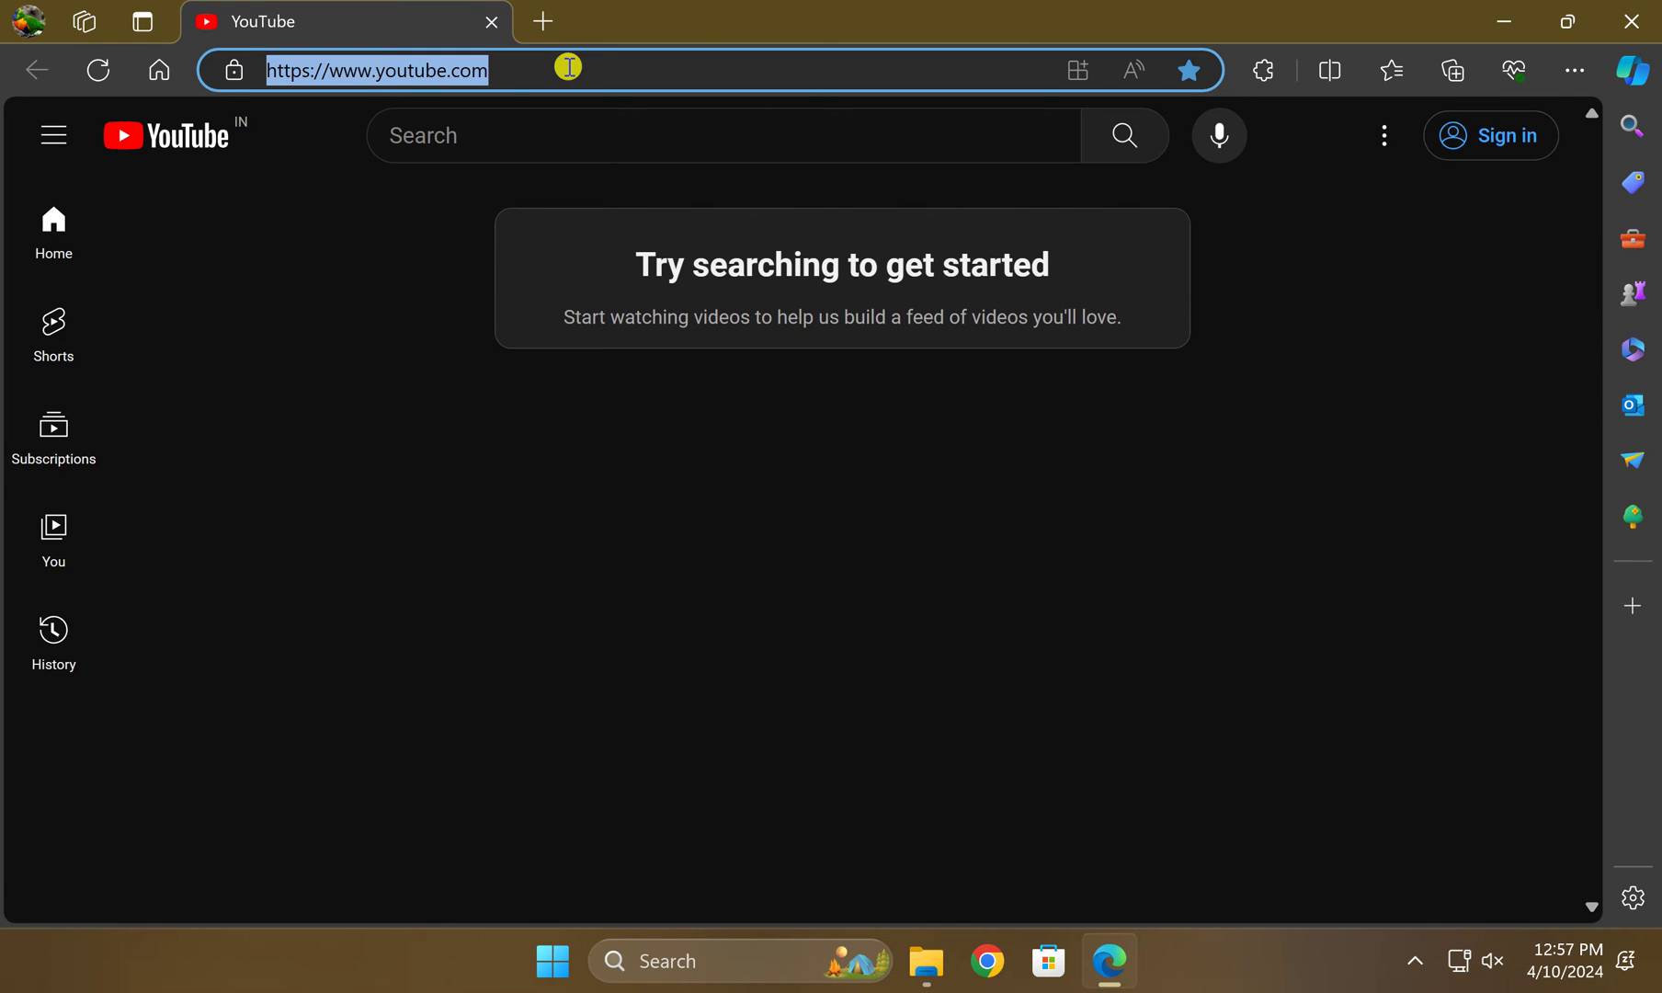
pyautogui.rightClick(410, 83)
pyautogui.click(485, 394)
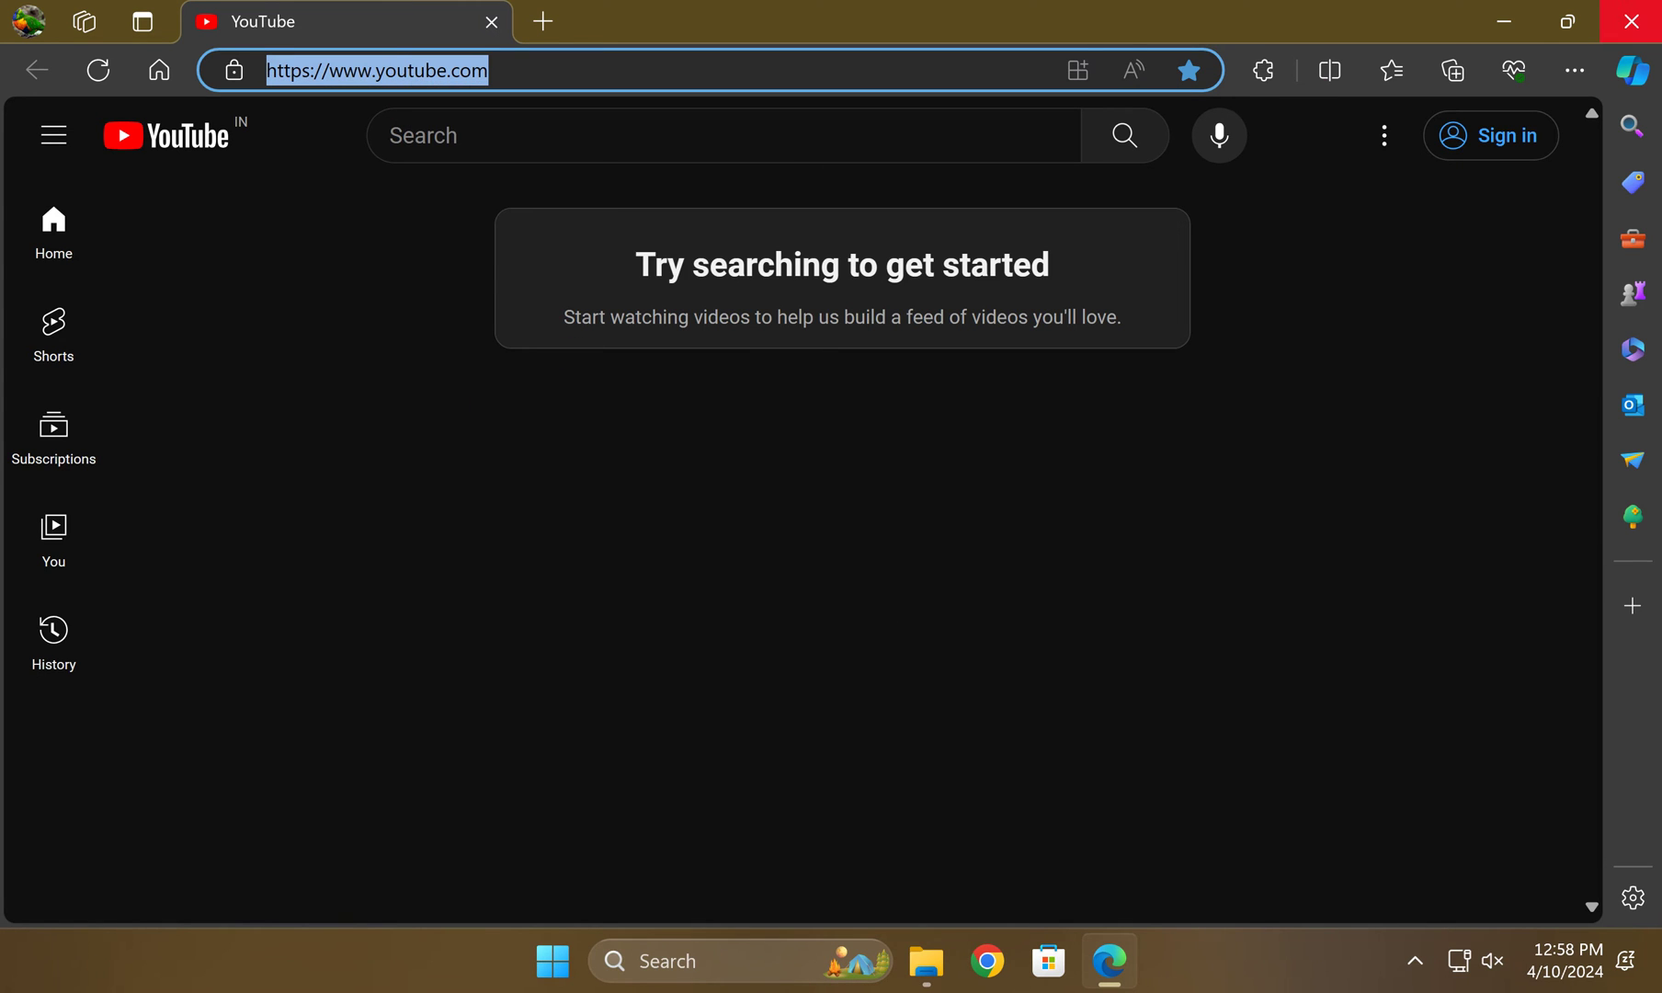
pyautogui.click(1504, 21)
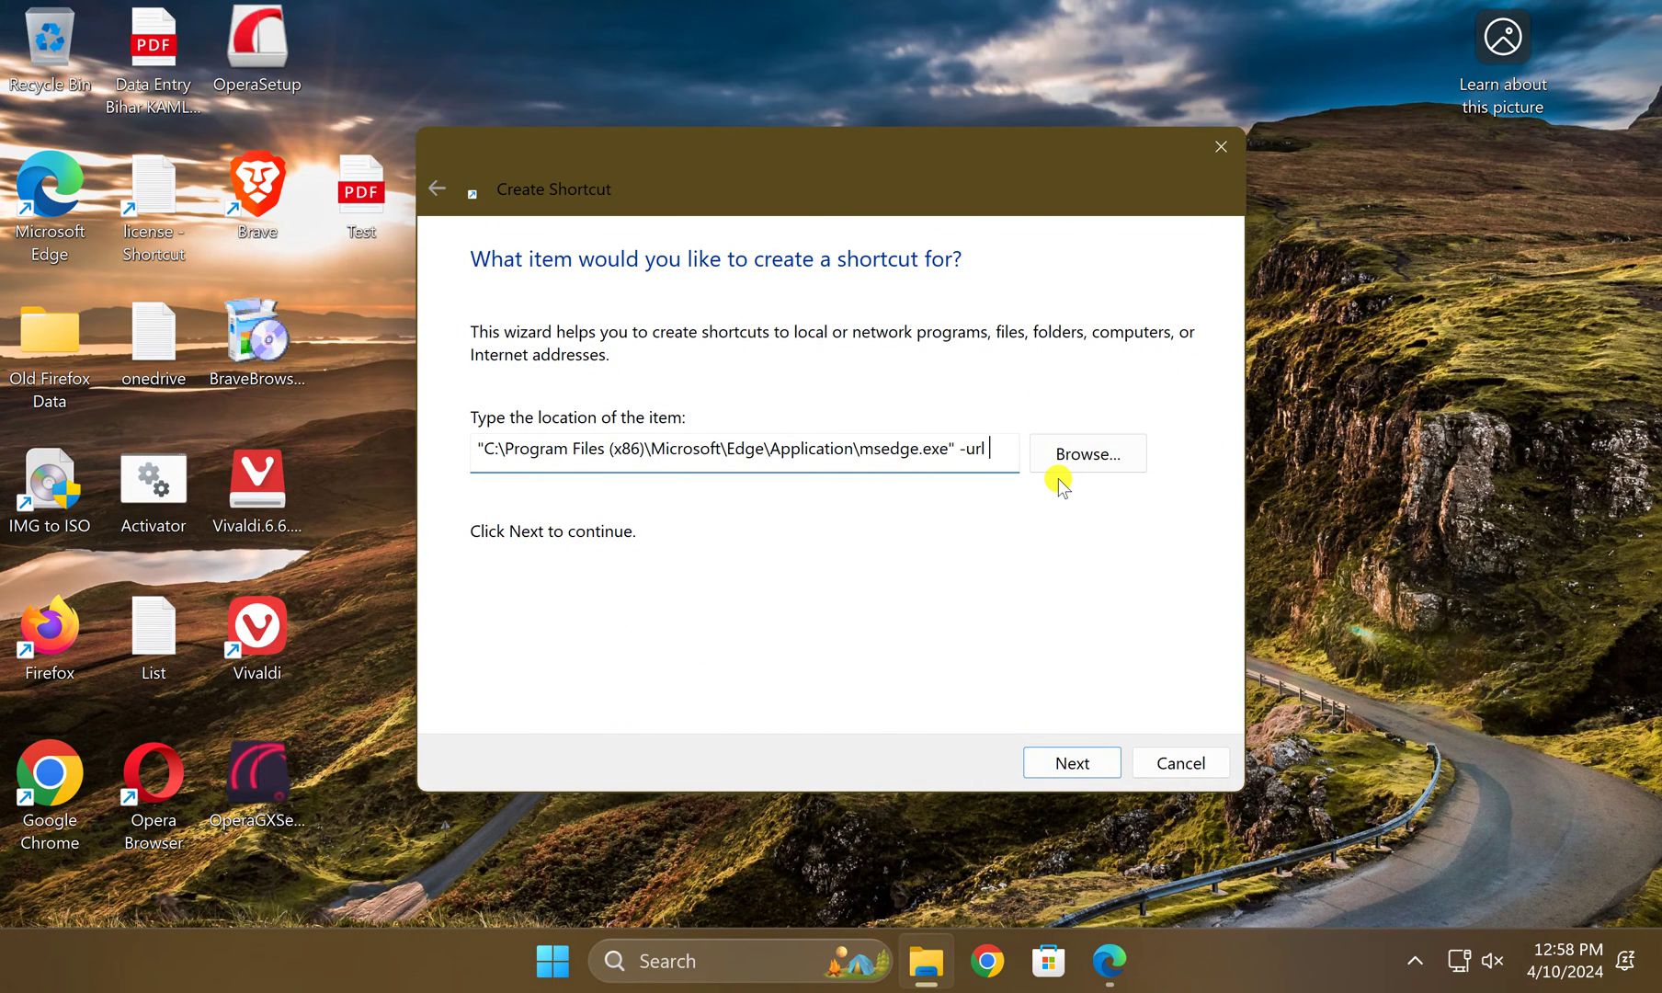
# Append the YouTube URL after -url, name the shortcut YouTube, and move it to the top row.
pyautogui.hotkey('ctrl', 'v')
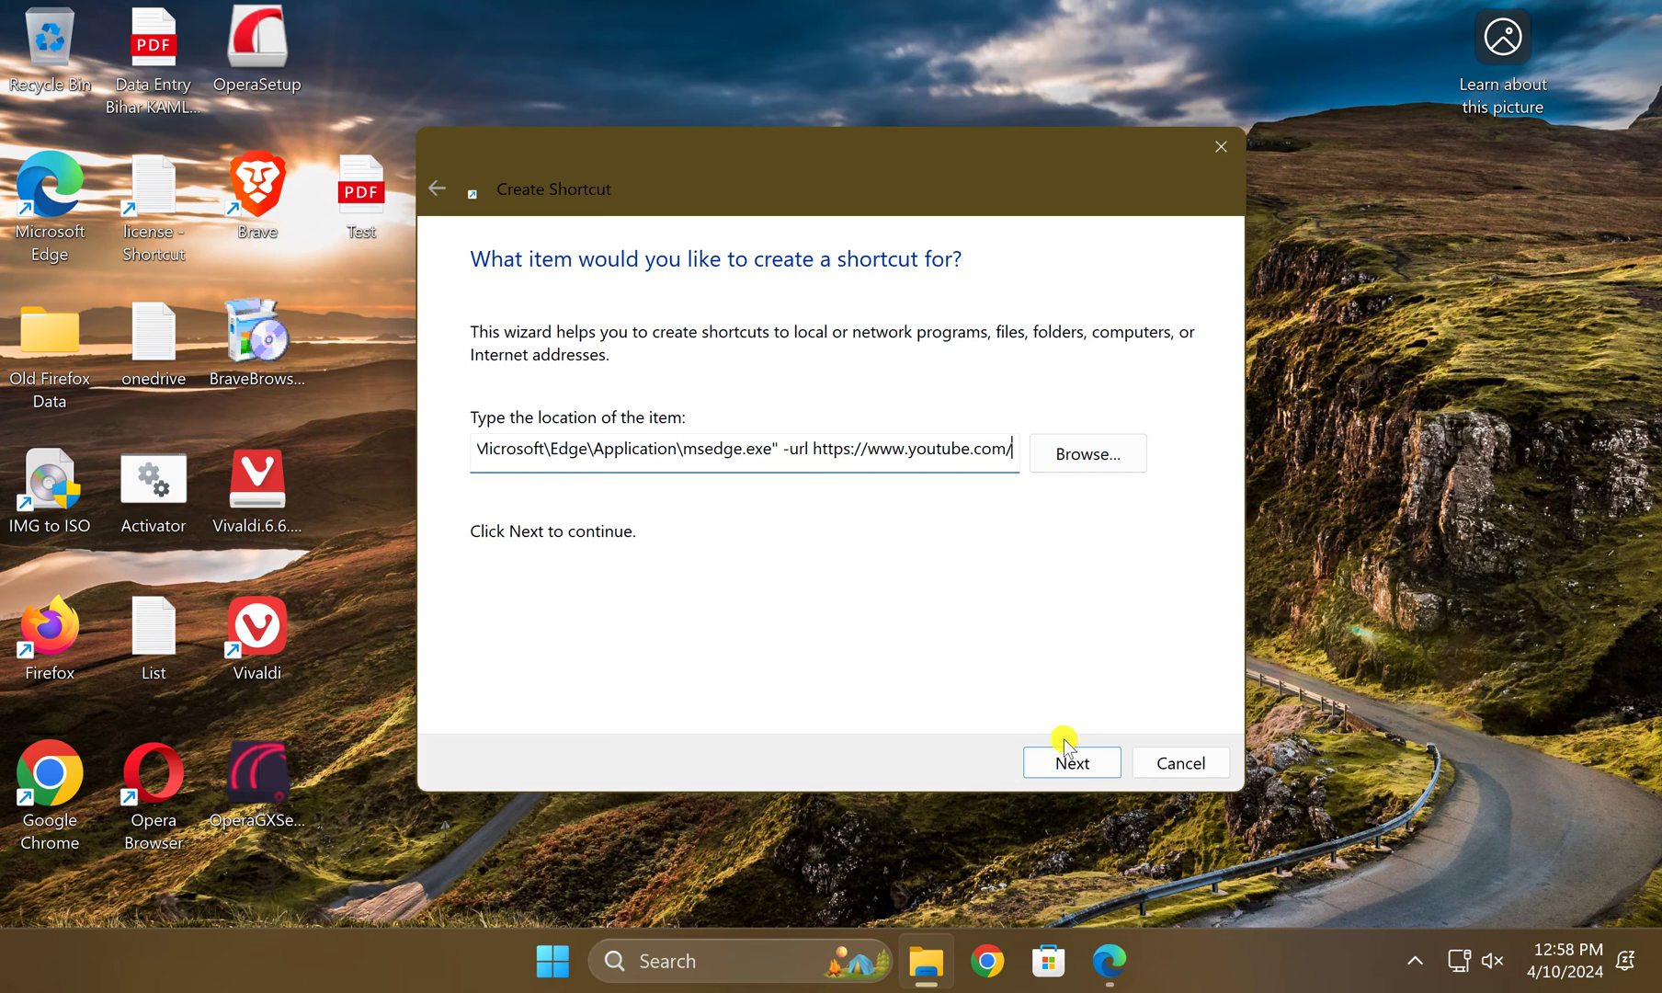
pyautogui.click(1071, 773)
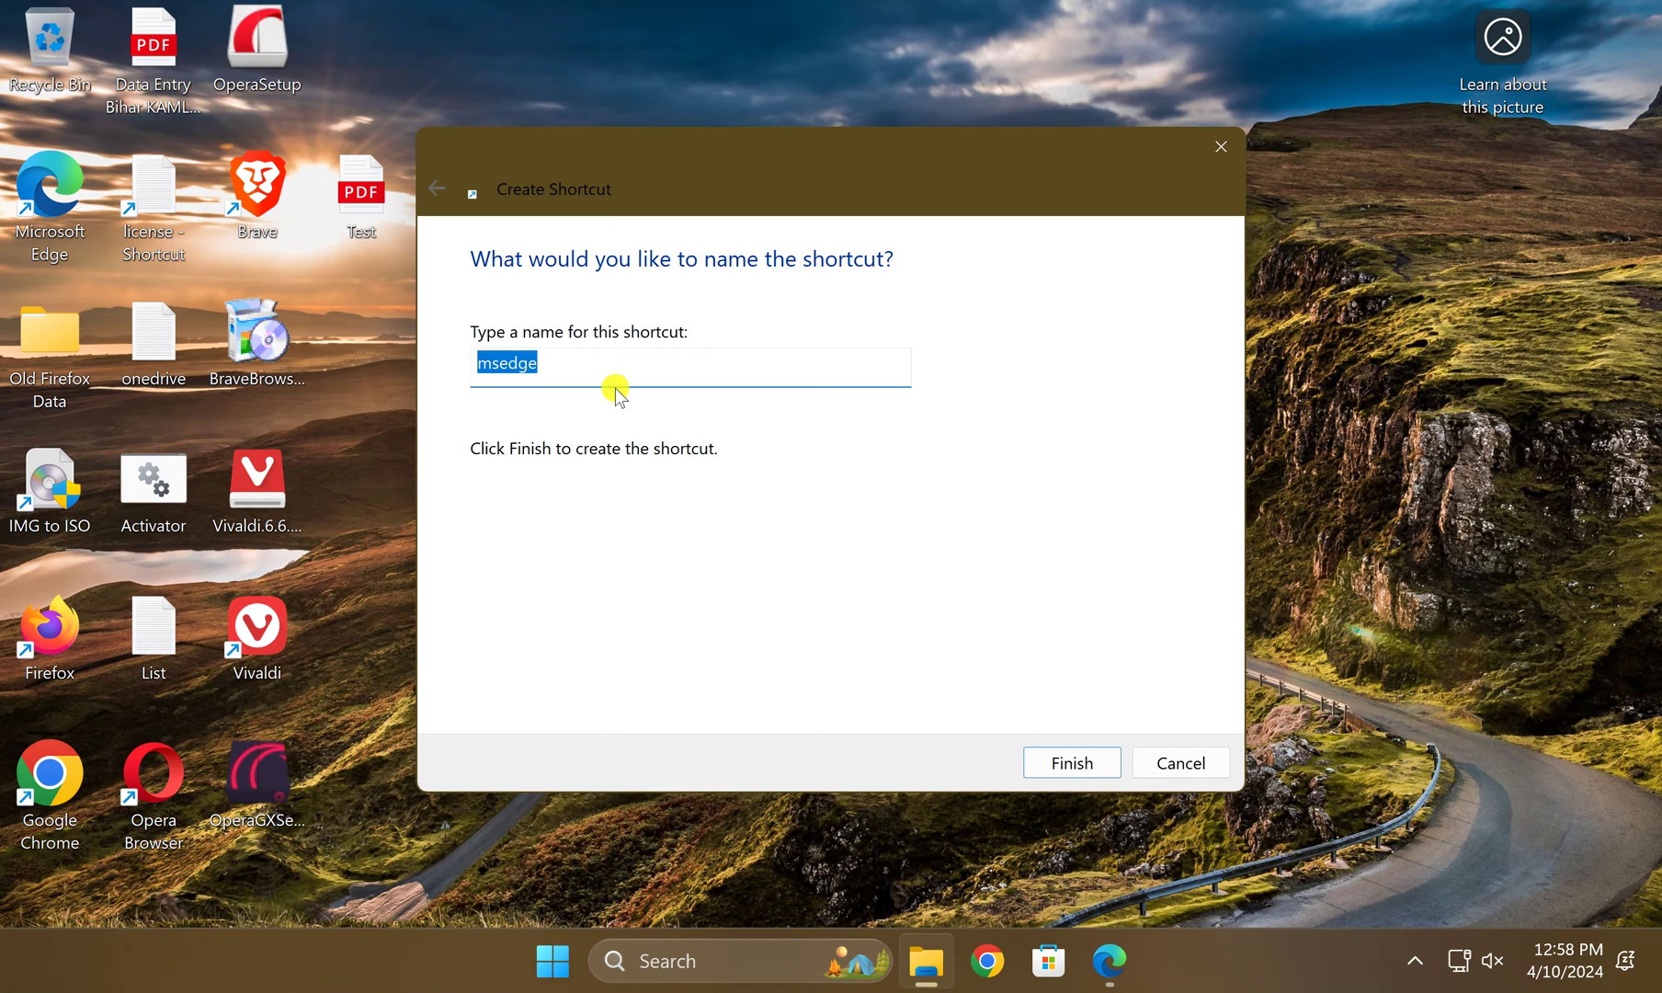
pyautogui.write('You')
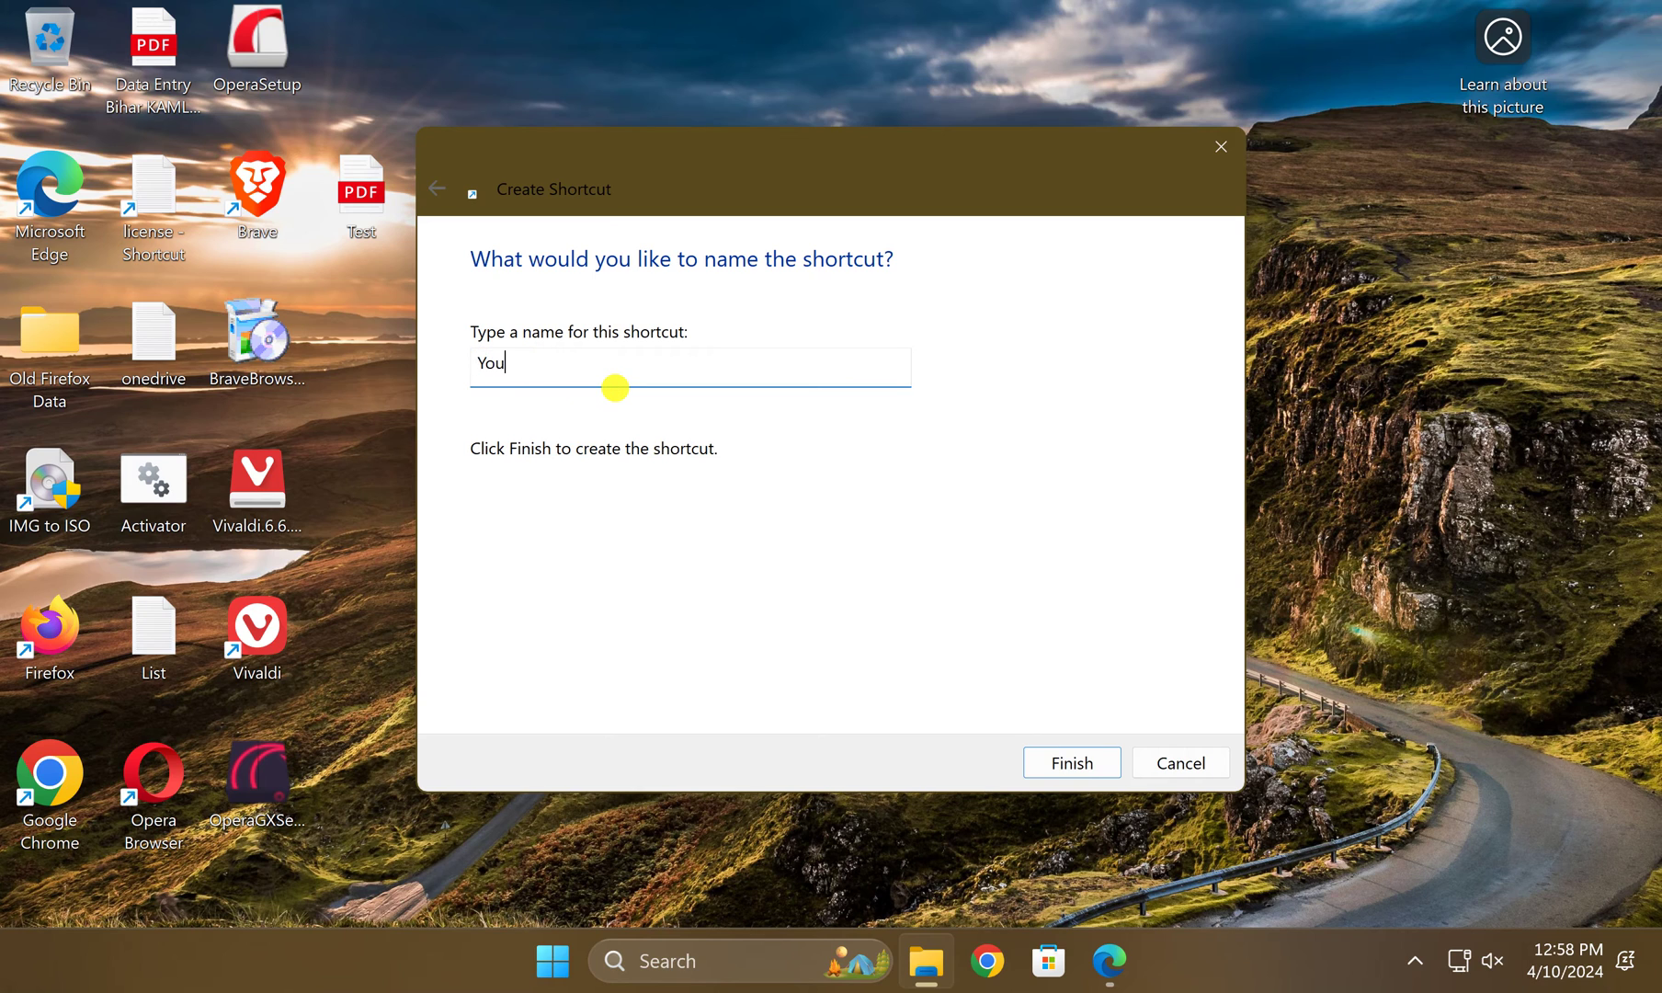
pyautogui.write('Tube')
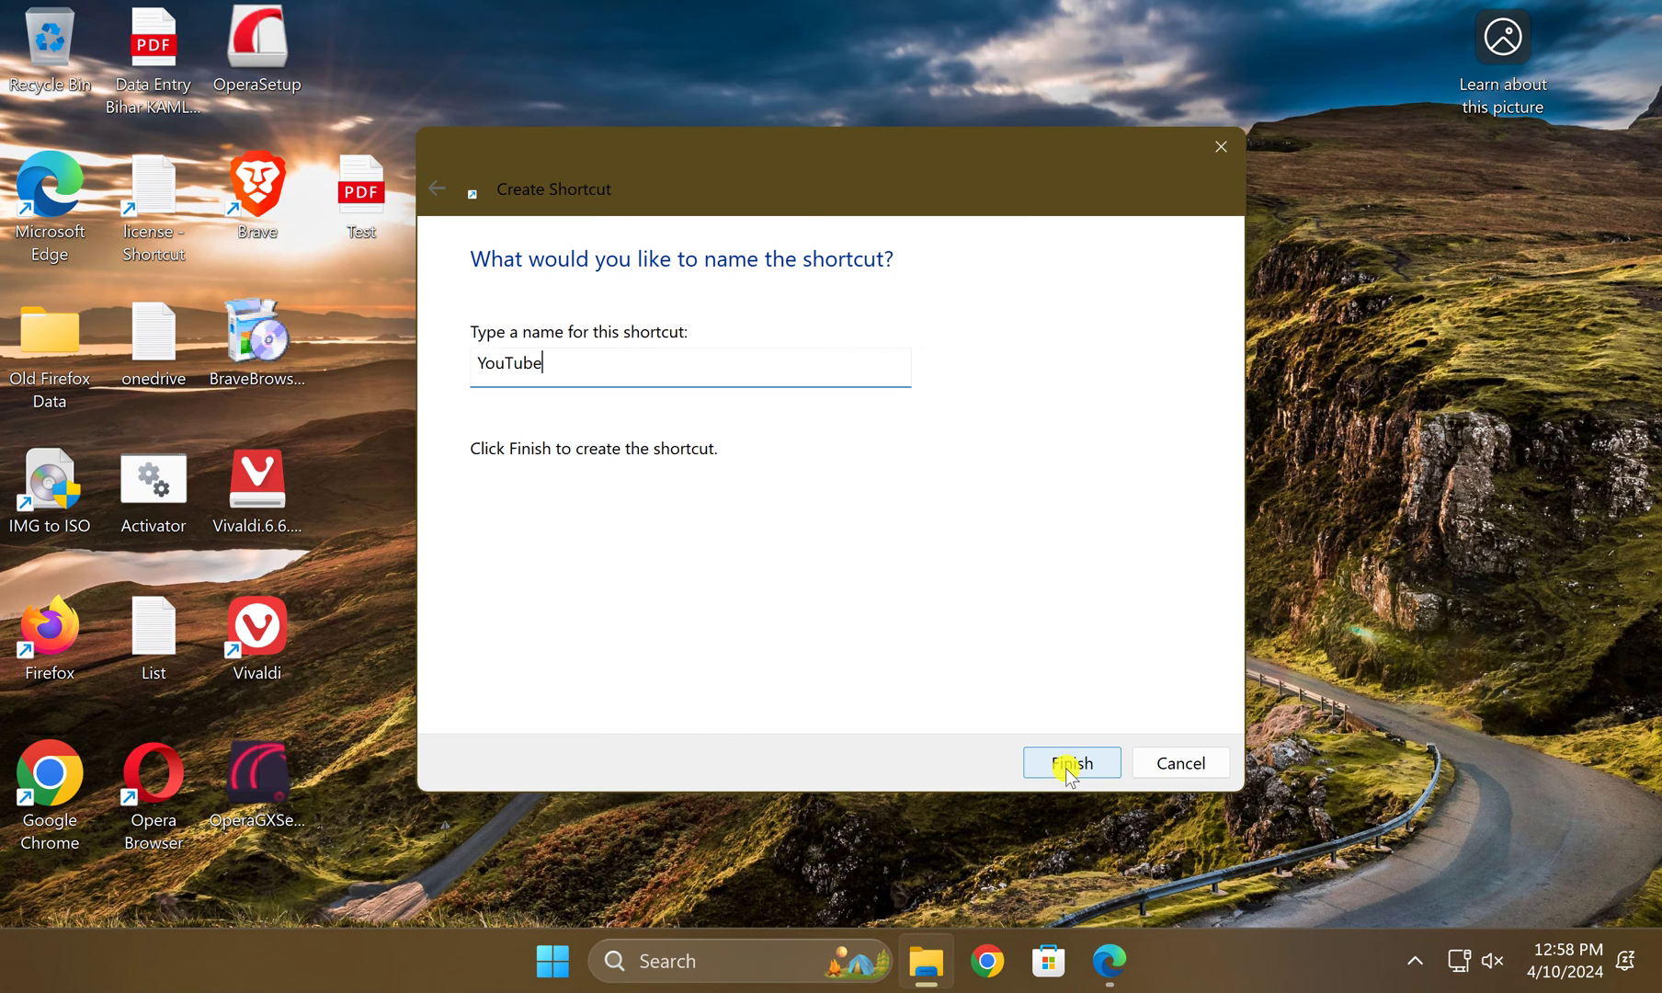
pyautogui.click(1067, 767)
pyautogui.moveTo(1089, 639); pyautogui.dragTo(637, 232)
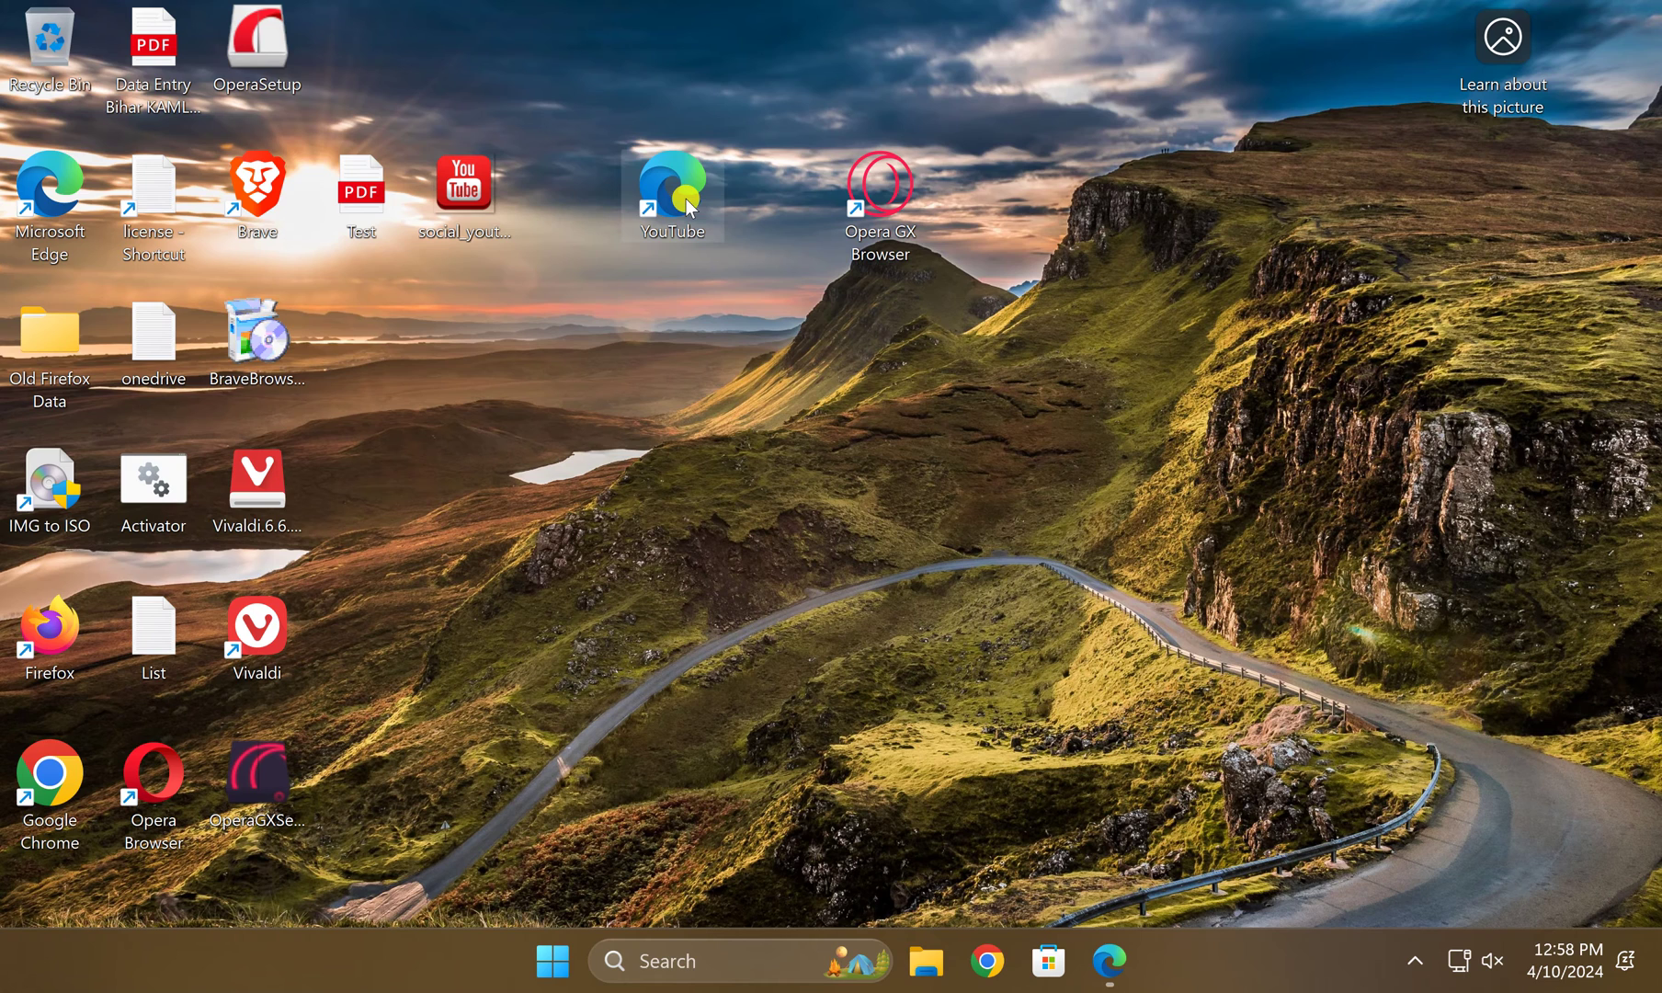
# Drag the social_youtube_2756 icon file into the desktop's top row.
pyautogui.click(483, 200)
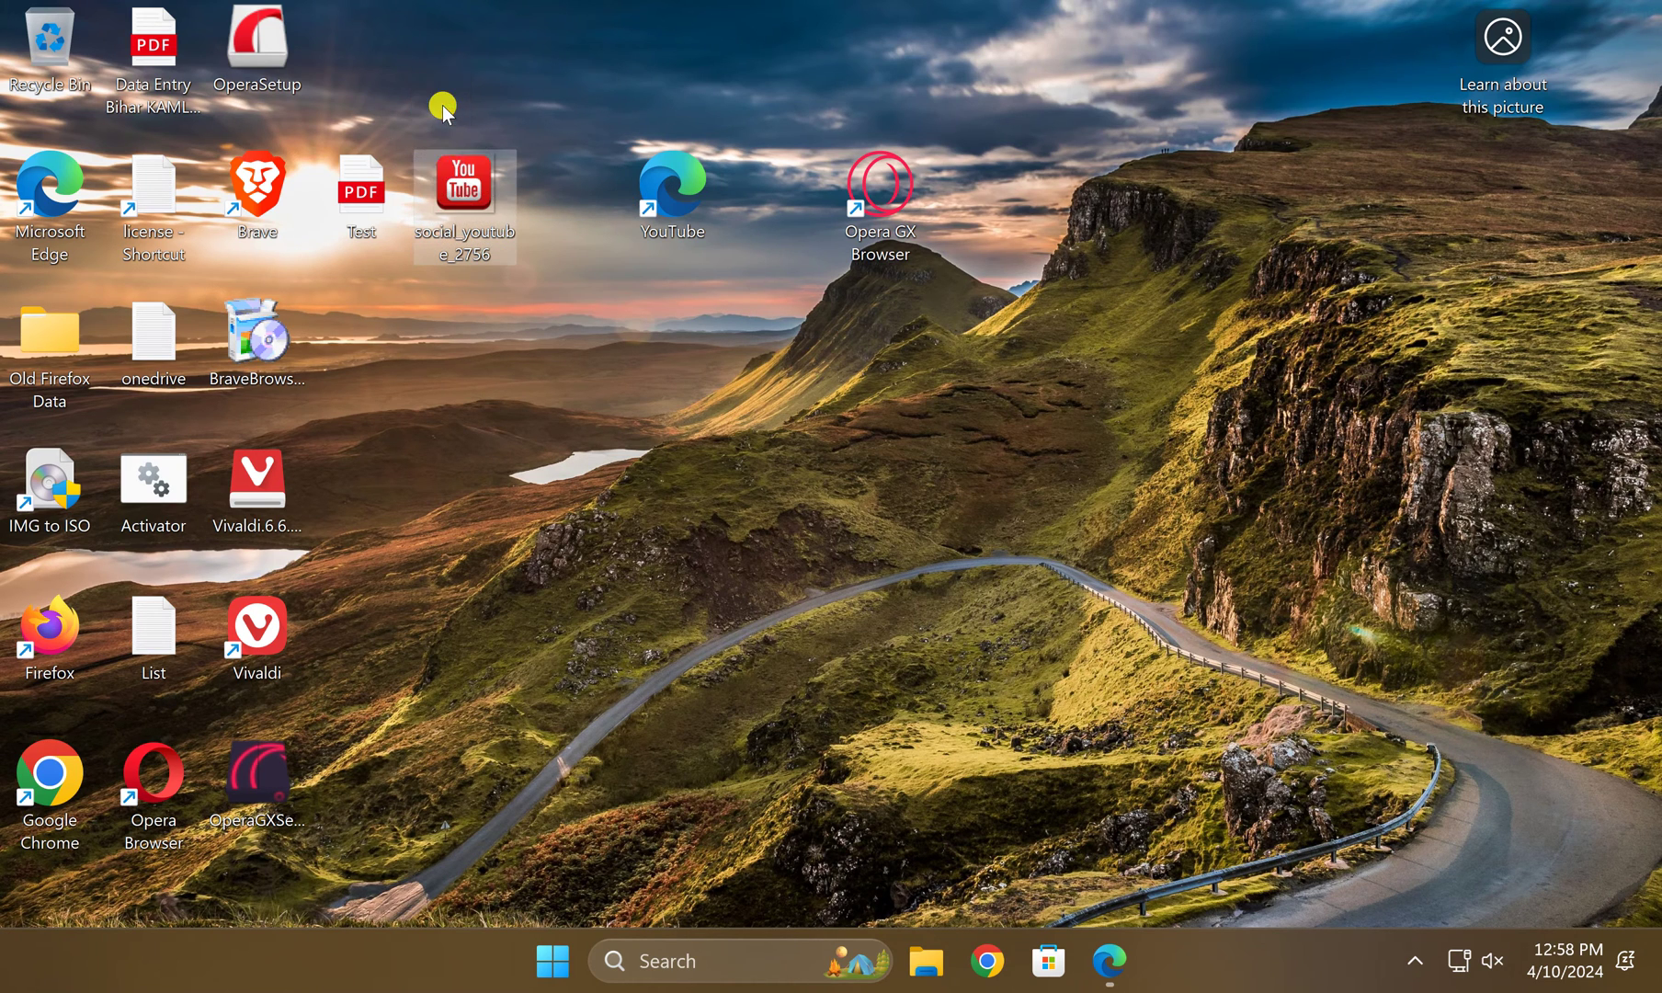
pyautogui.moveTo(443, 106); pyautogui.dragTo(470, 86)
pyautogui.click(687, 208)
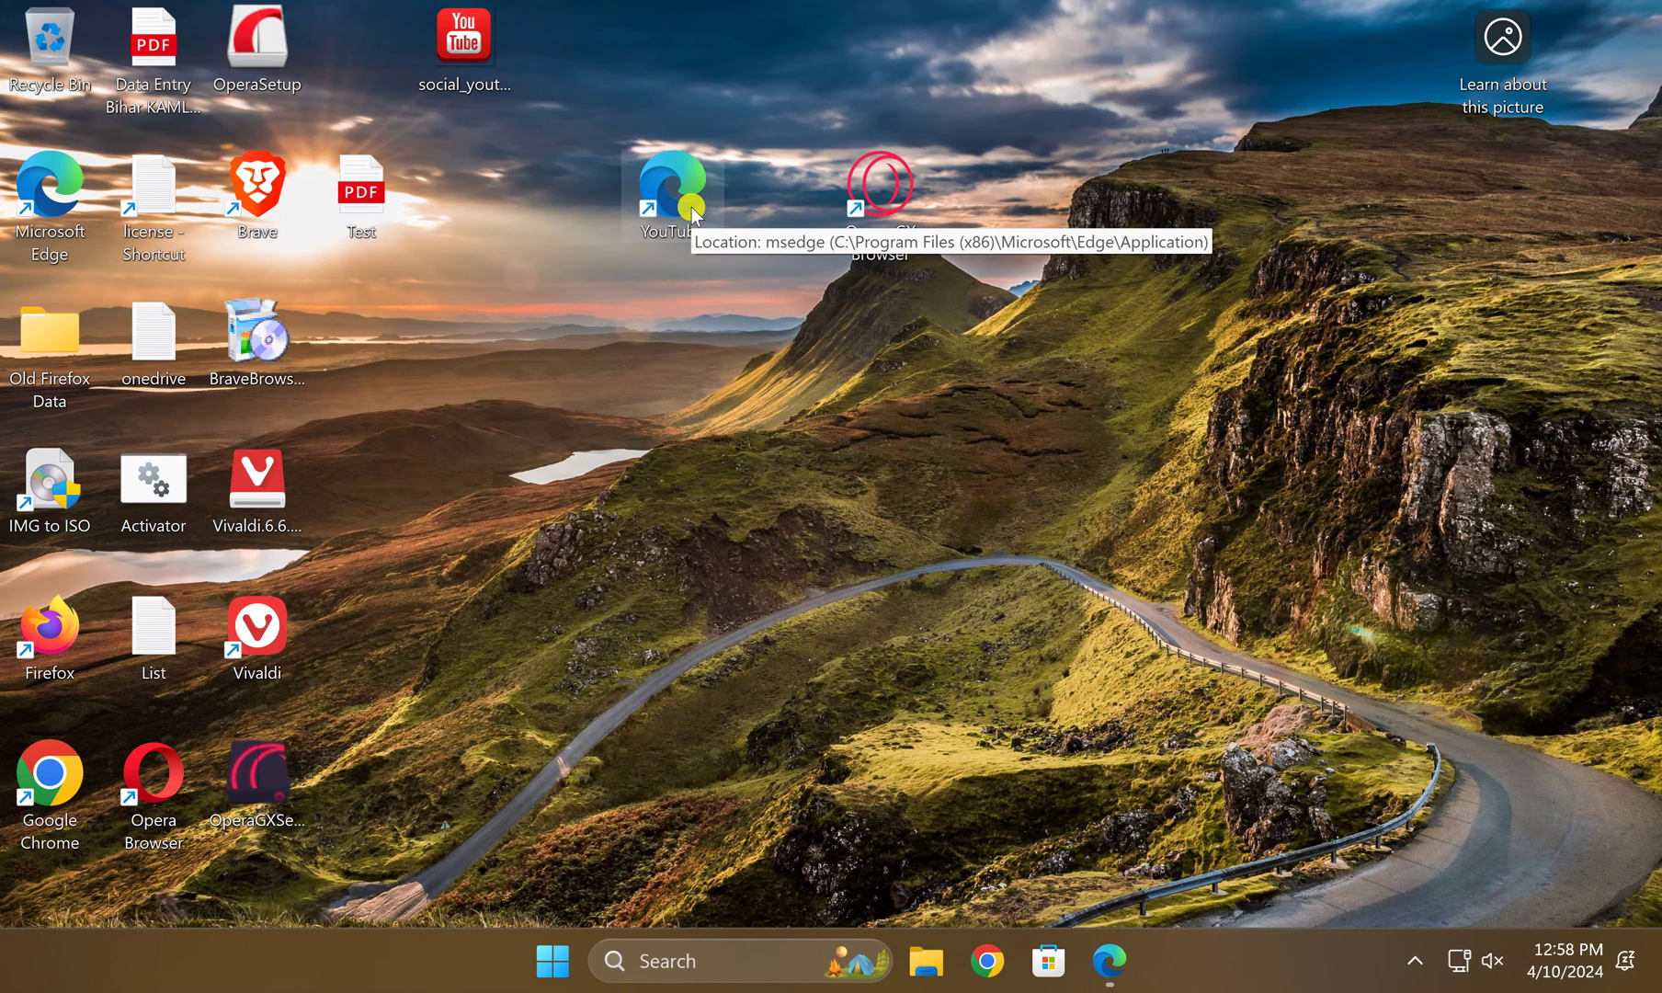
pyautogui.rightClick(691, 207)
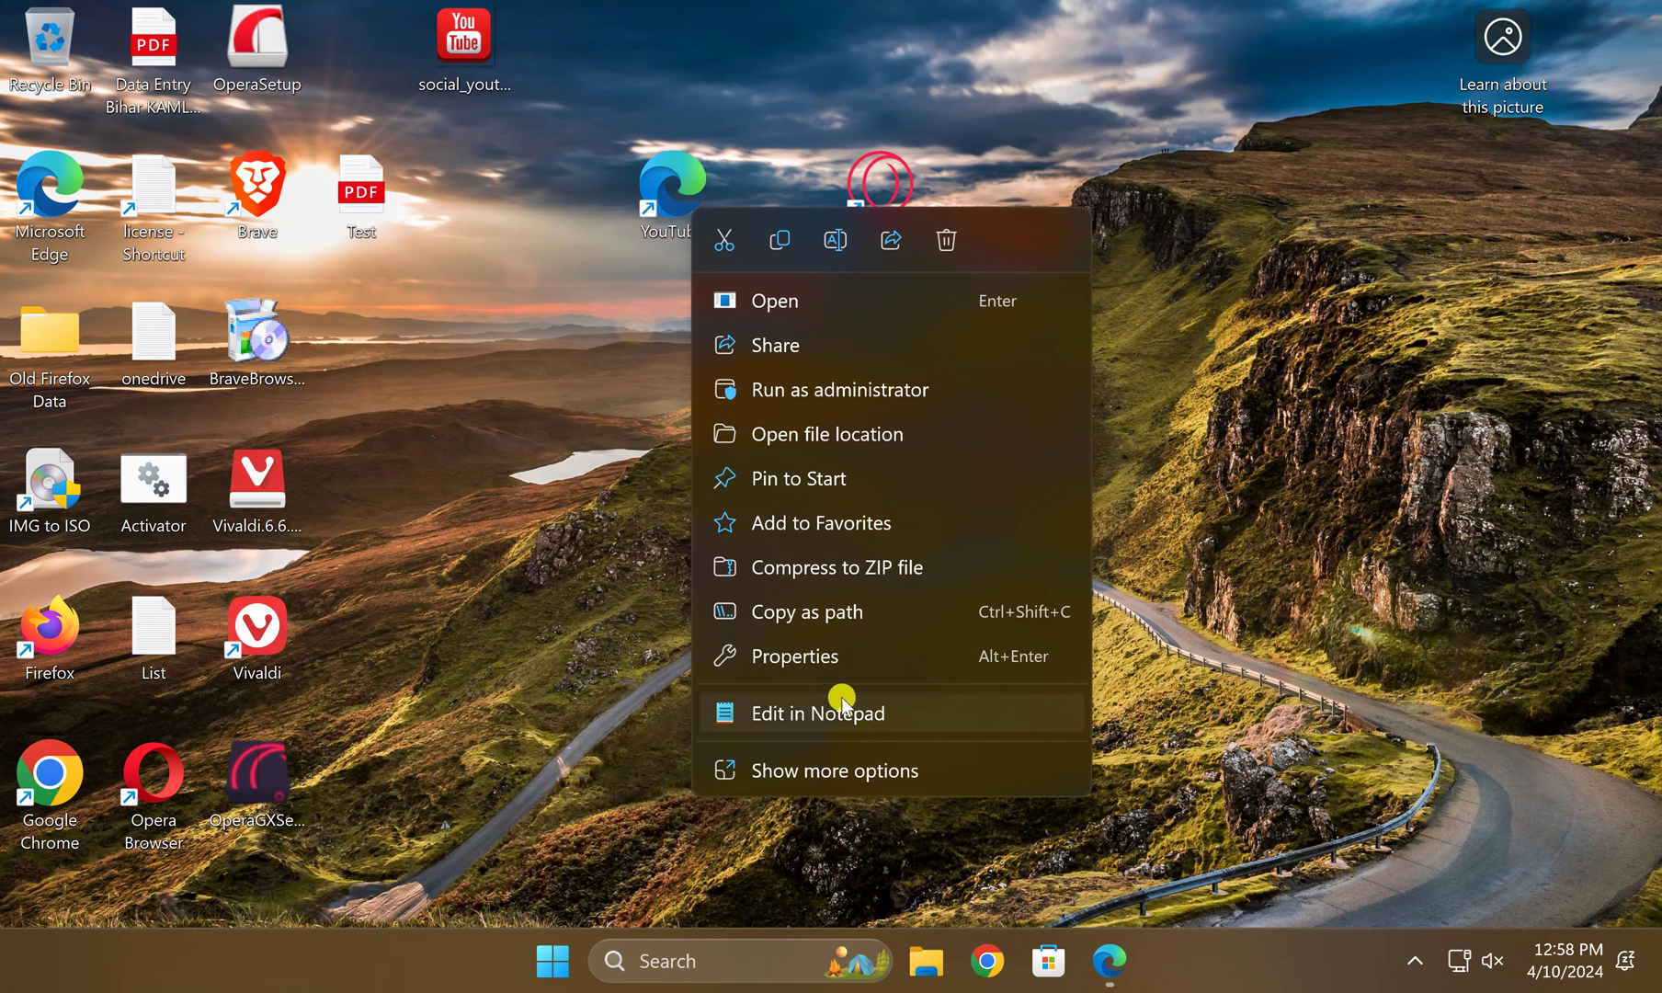
# Set the YouTube shortcut's icon to the logo from the Desktop file social_youtube_2756.
pyautogui.click(832, 667)
pyautogui.moveTo(900, 195); pyautogui.dragTo(973, 98)
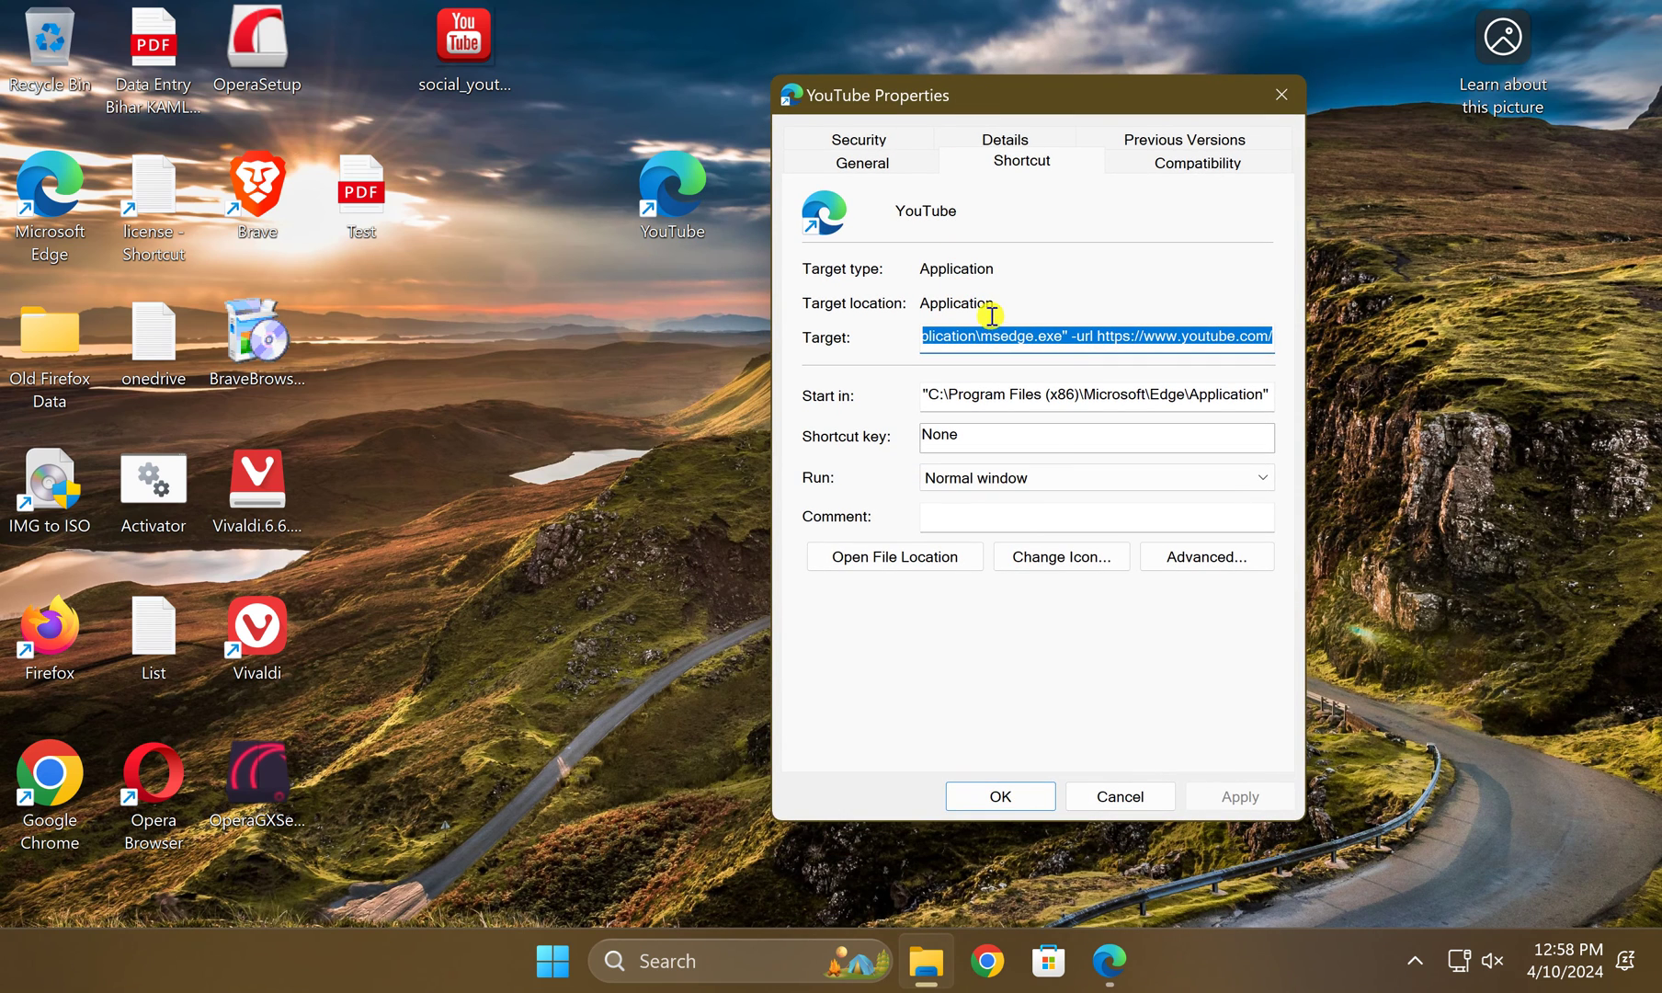
pyautogui.click(1051, 559)
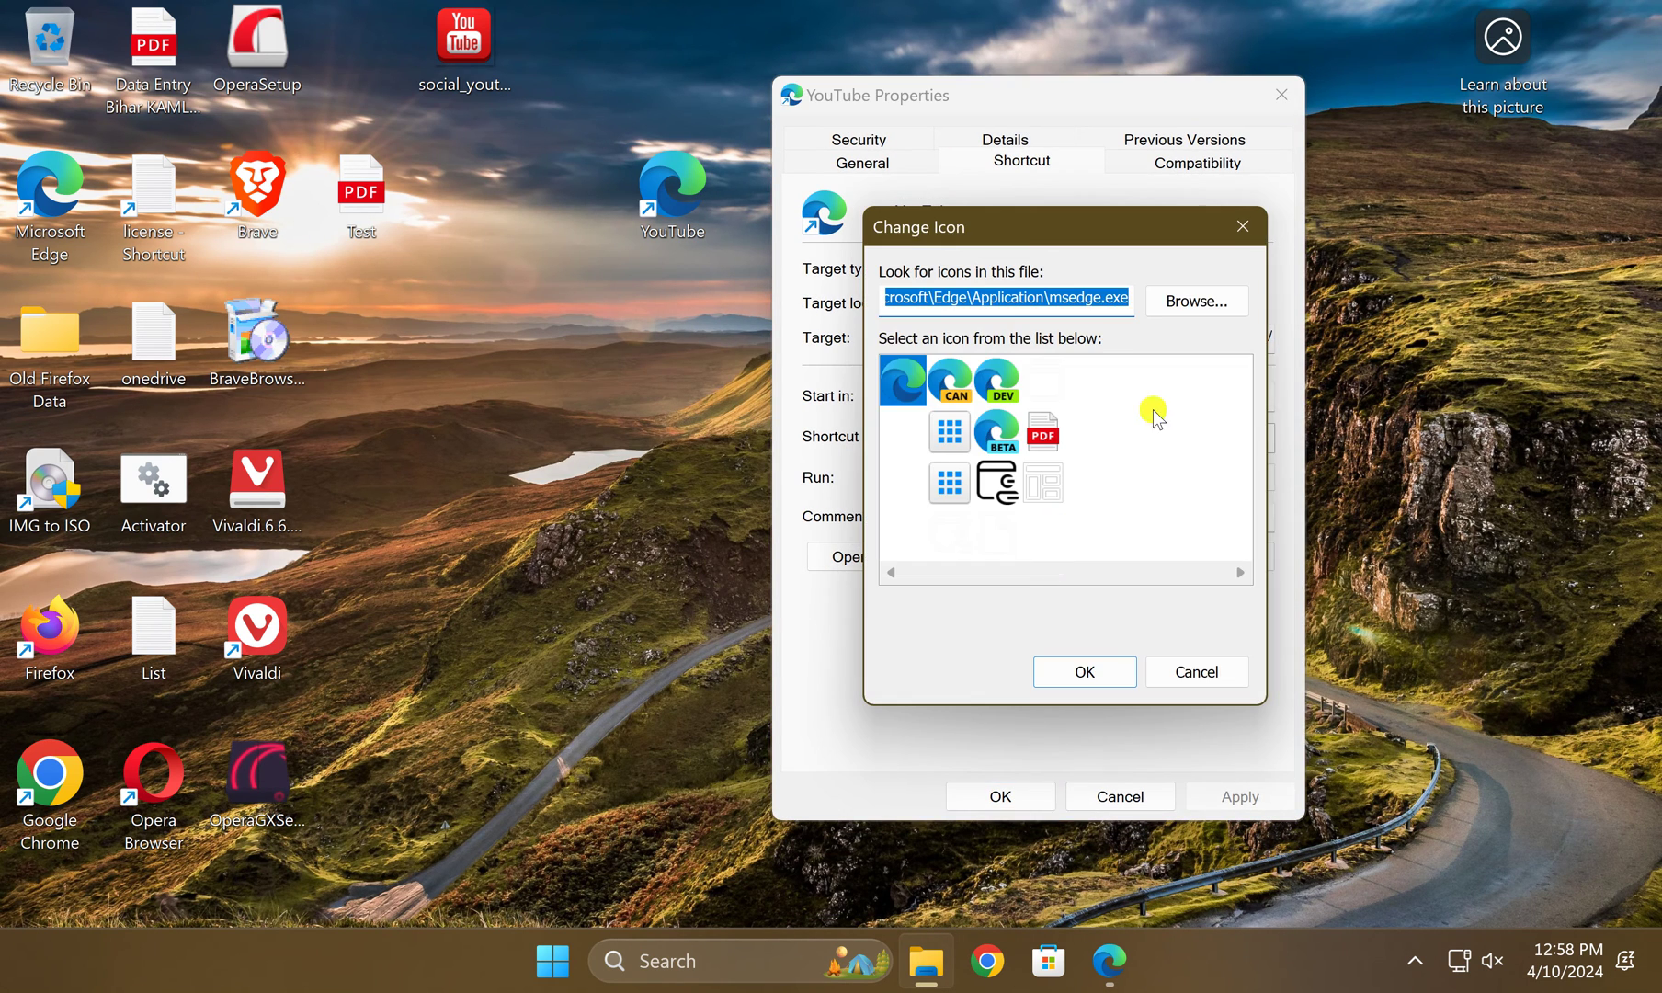
pyautogui.click(1196, 302)
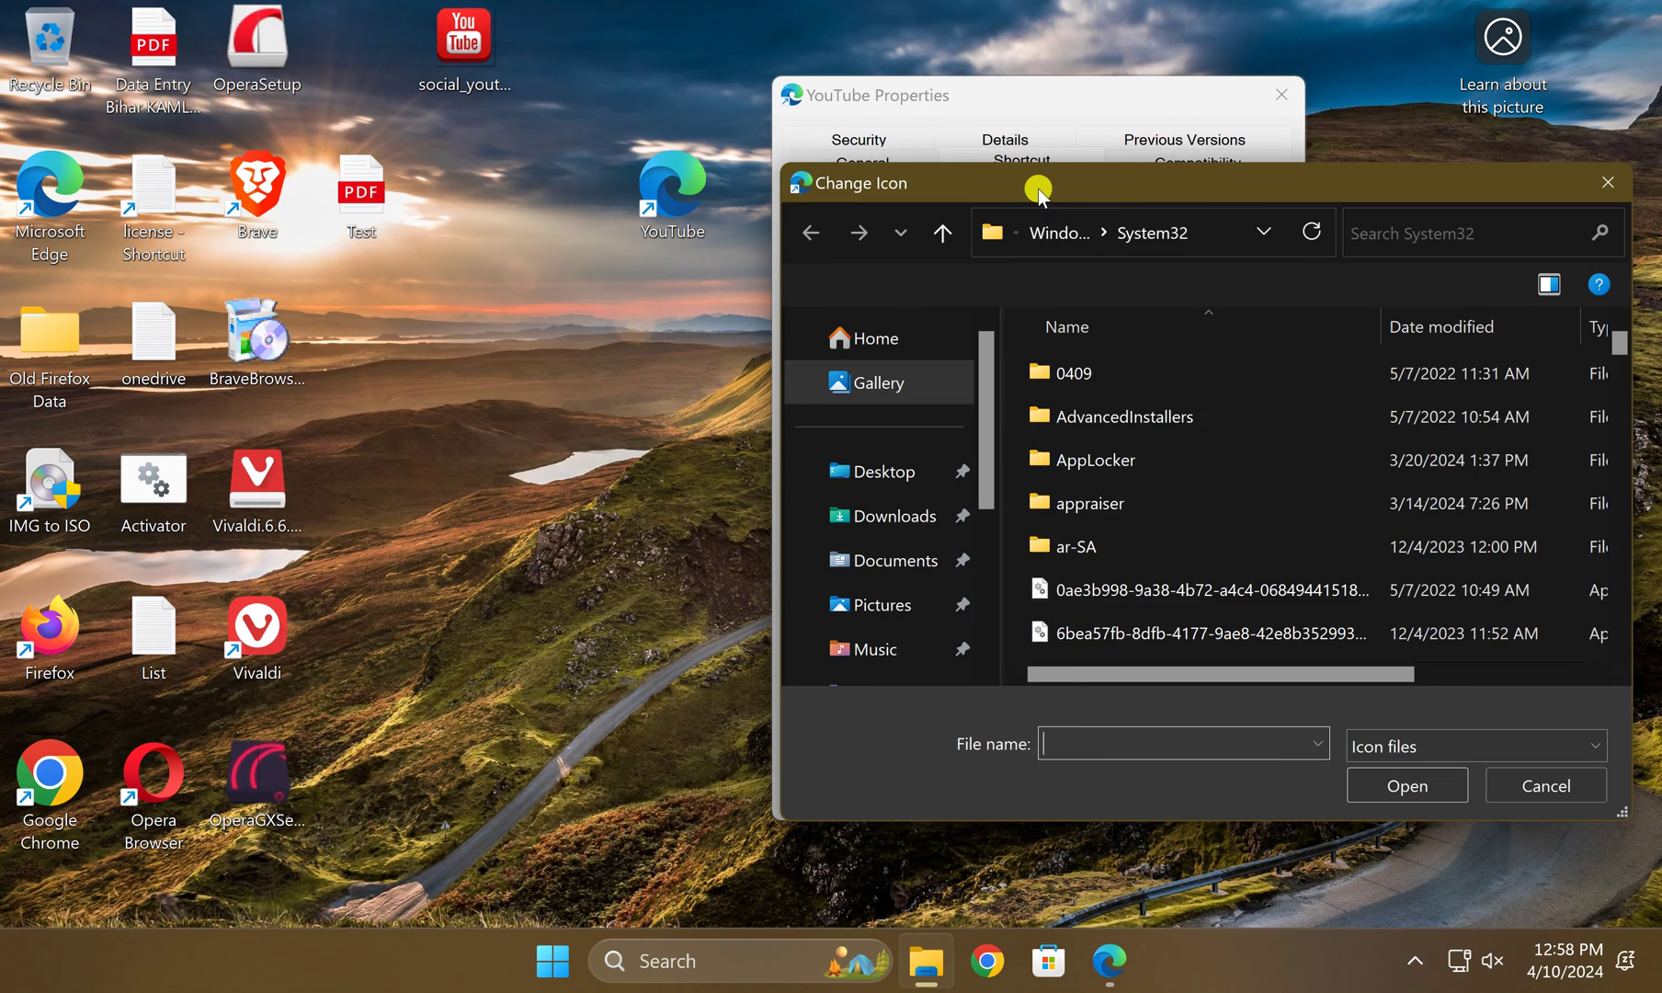
pyautogui.moveTo(1038, 189); pyautogui.dragTo(856, 150)
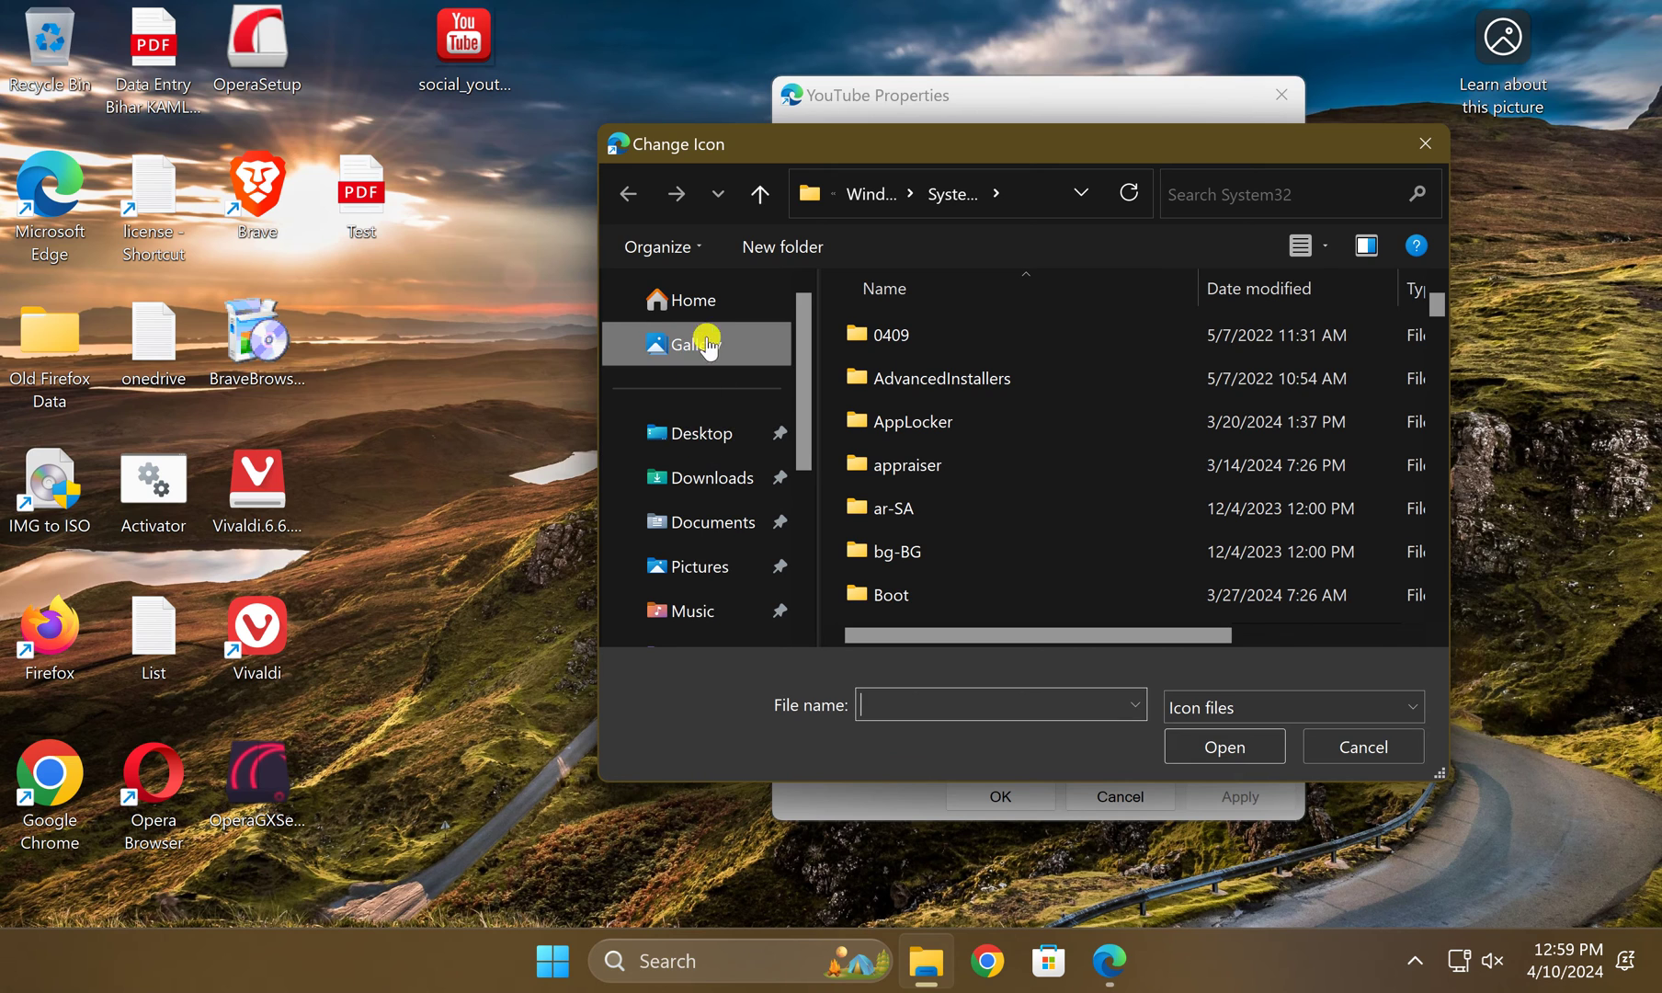
pyautogui.click(690, 431)
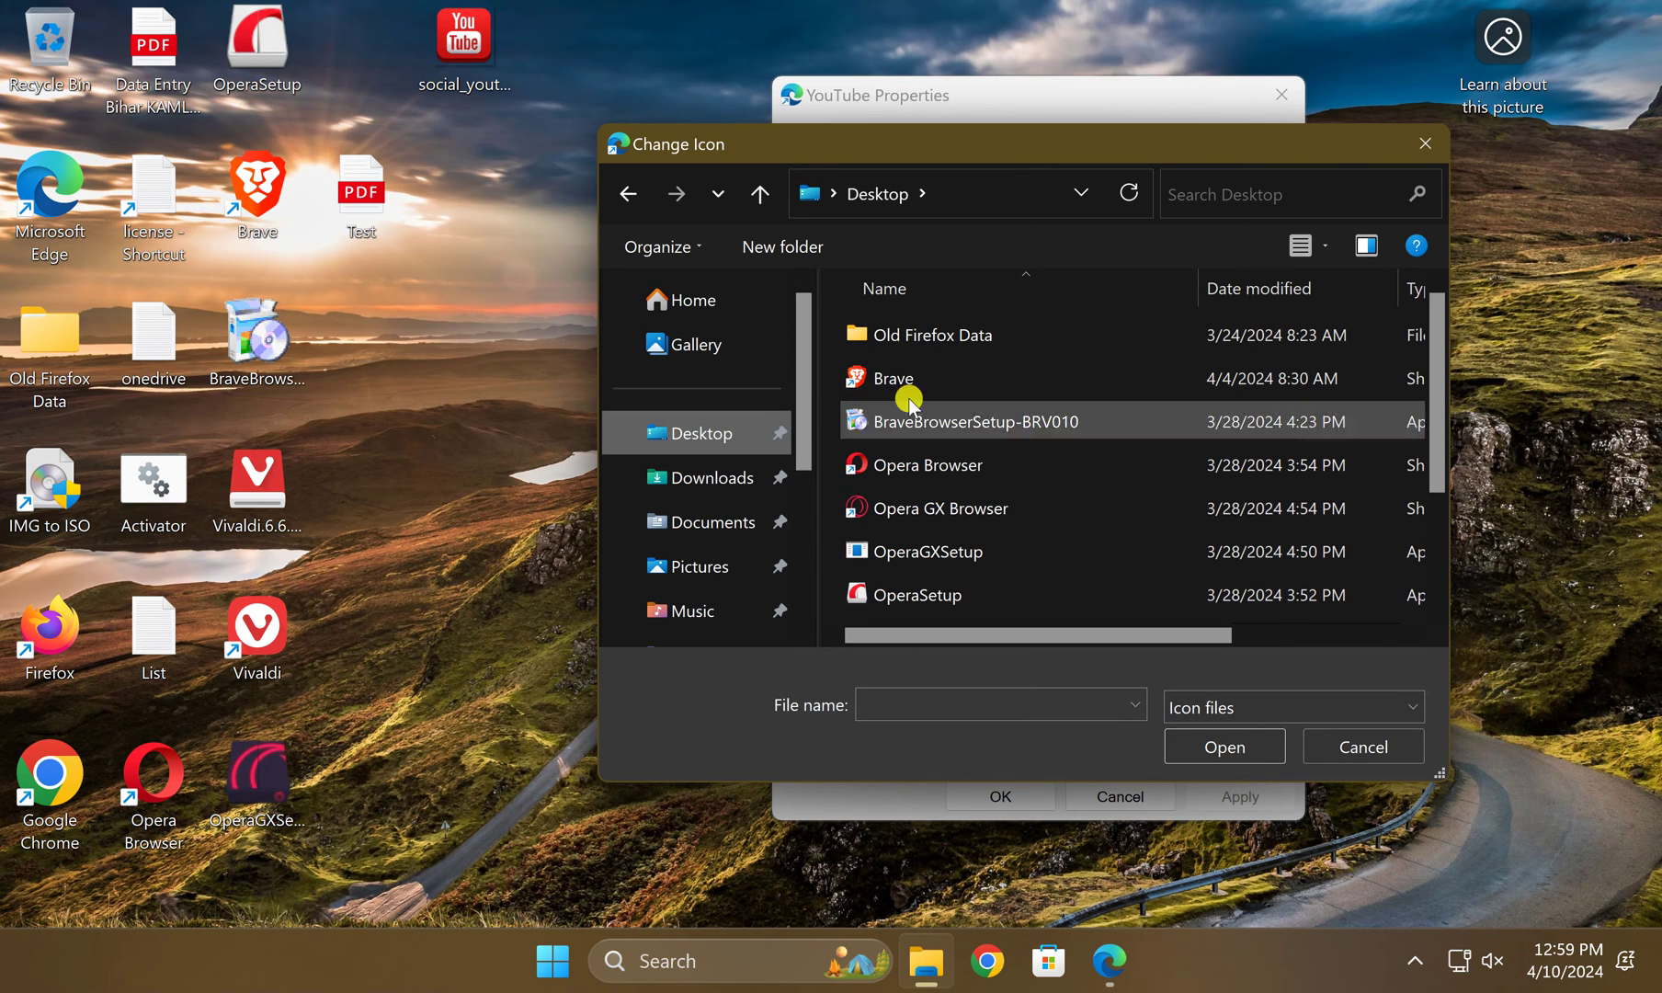
pyautogui.moveTo(1436, 390)
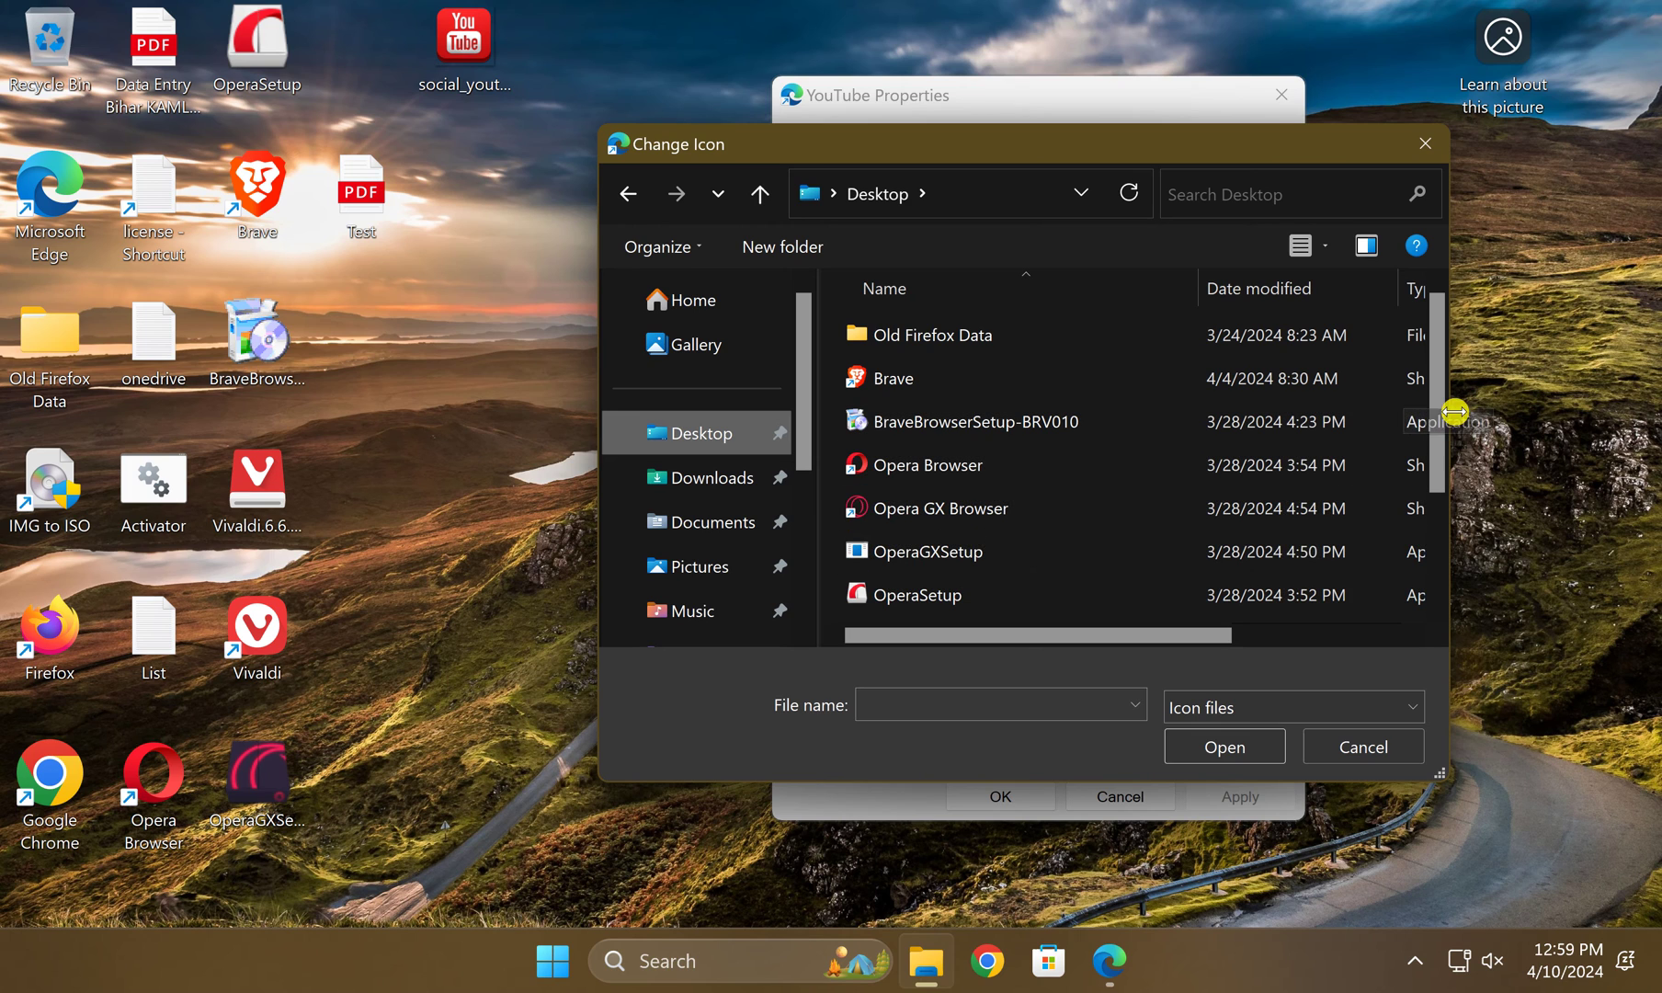
pyautogui.moveTo(1433, 386); pyautogui.dragTo(1444, 446)
pyautogui.click(1105, 546)
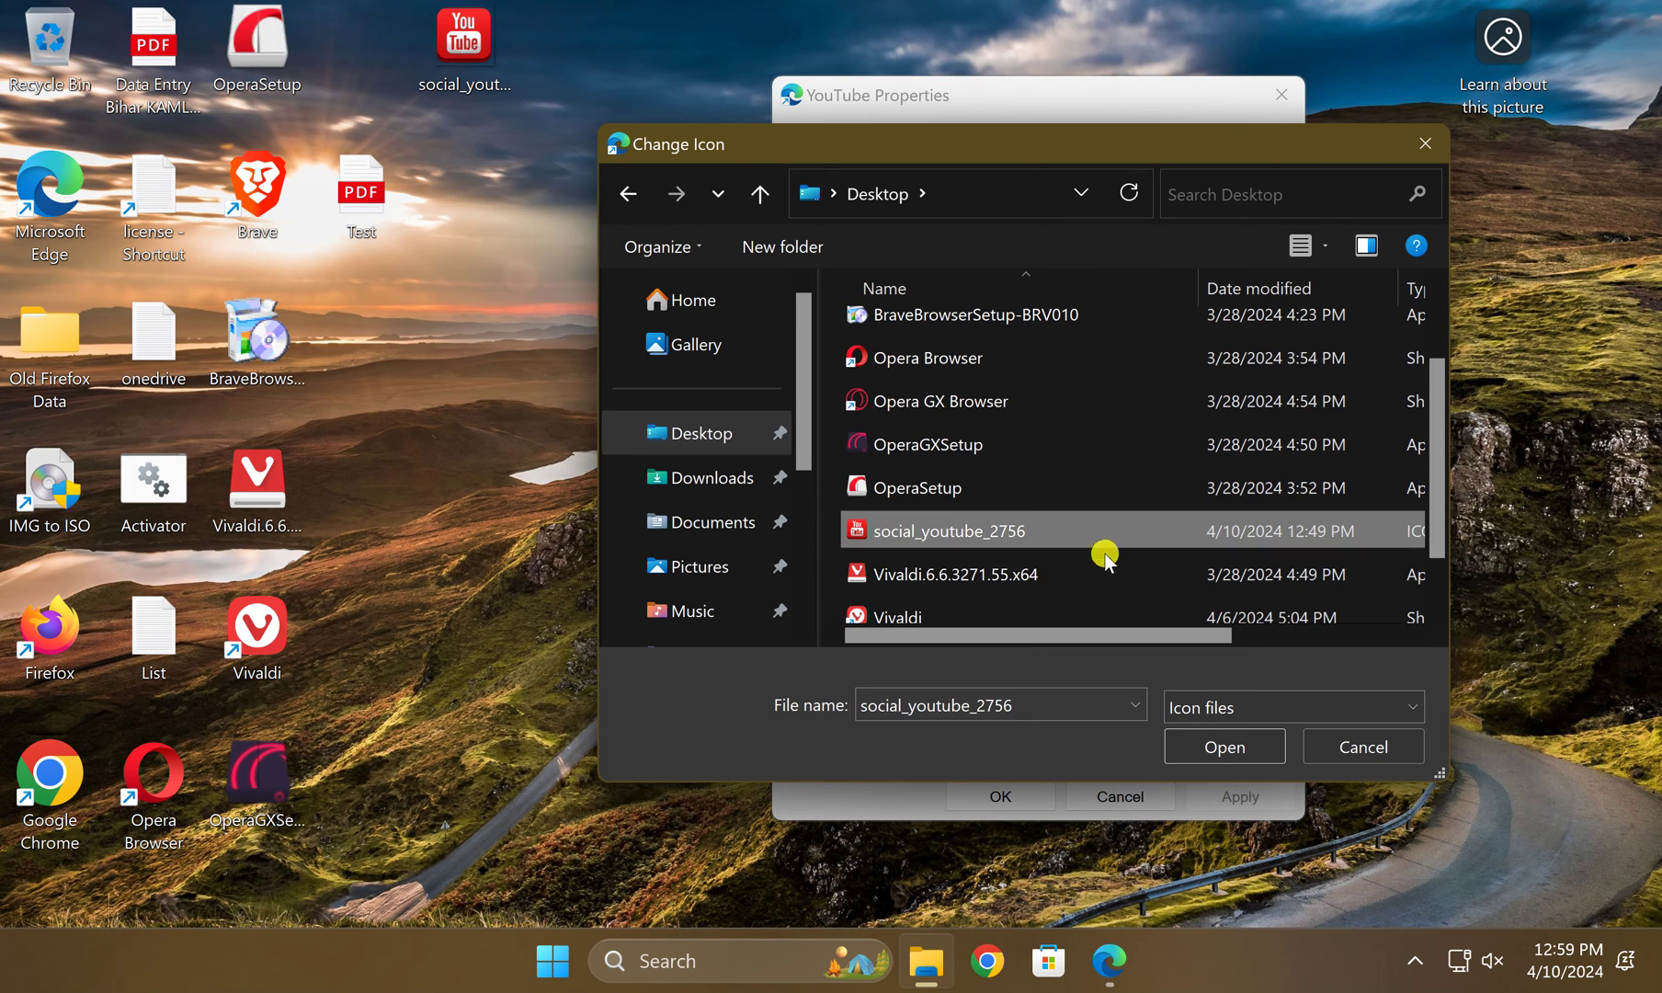
pyautogui.click(1216, 751)
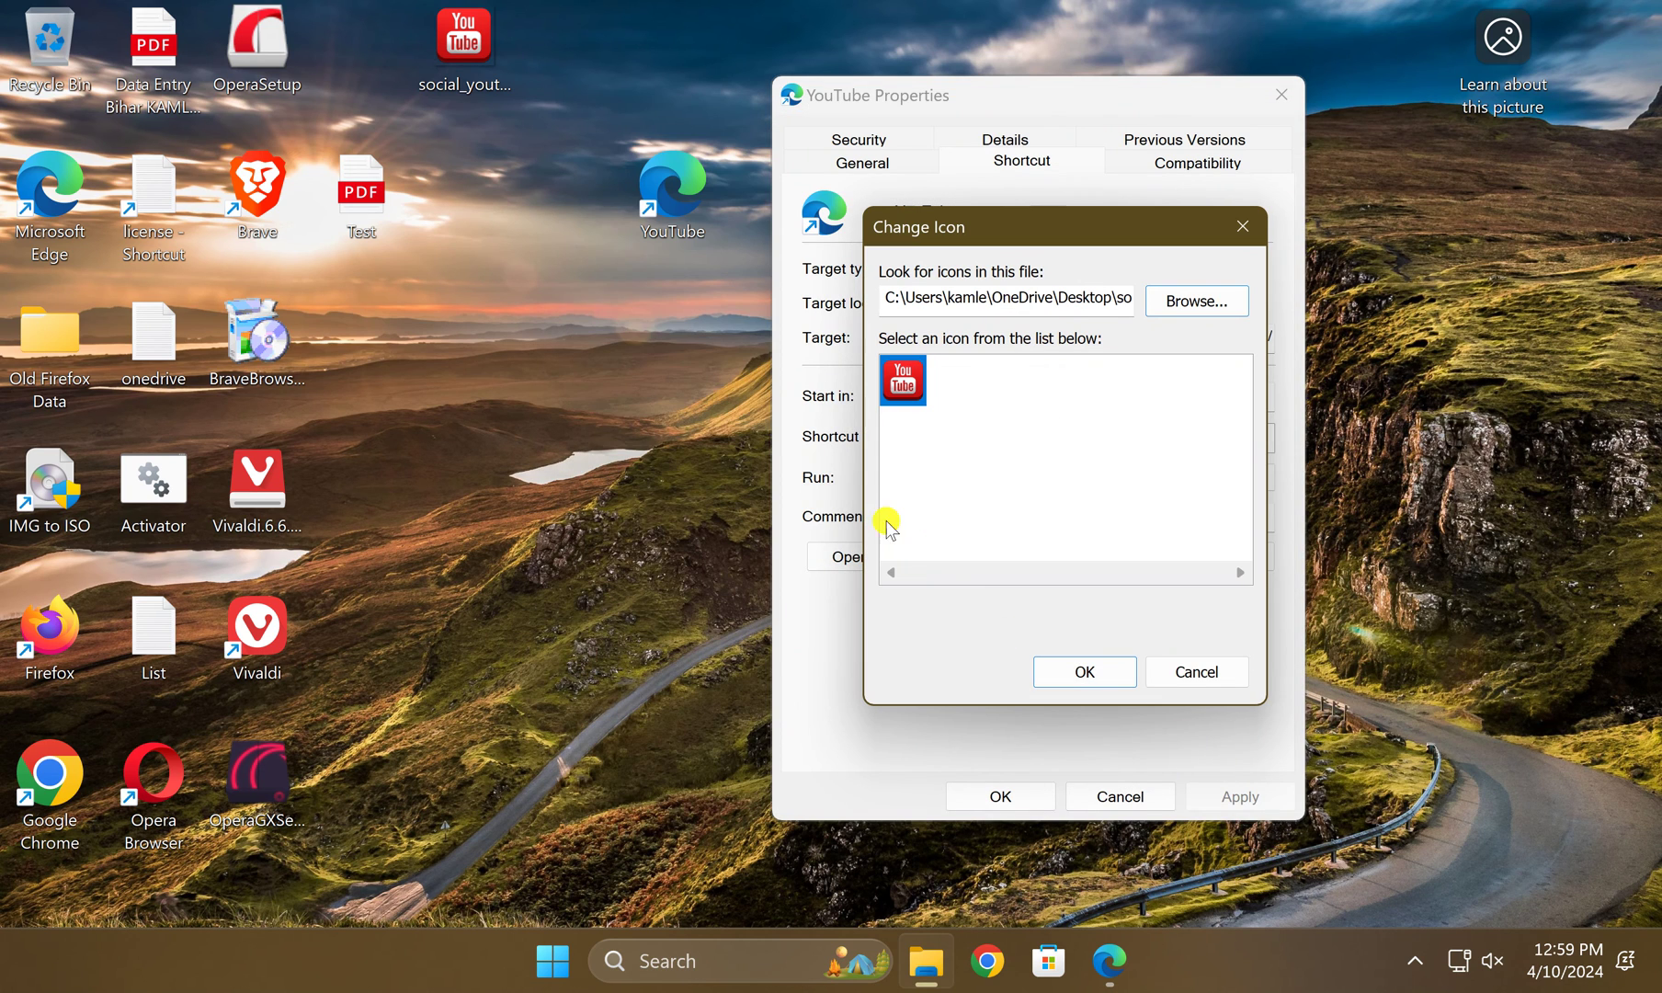
pyautogui.click(1082, 672)
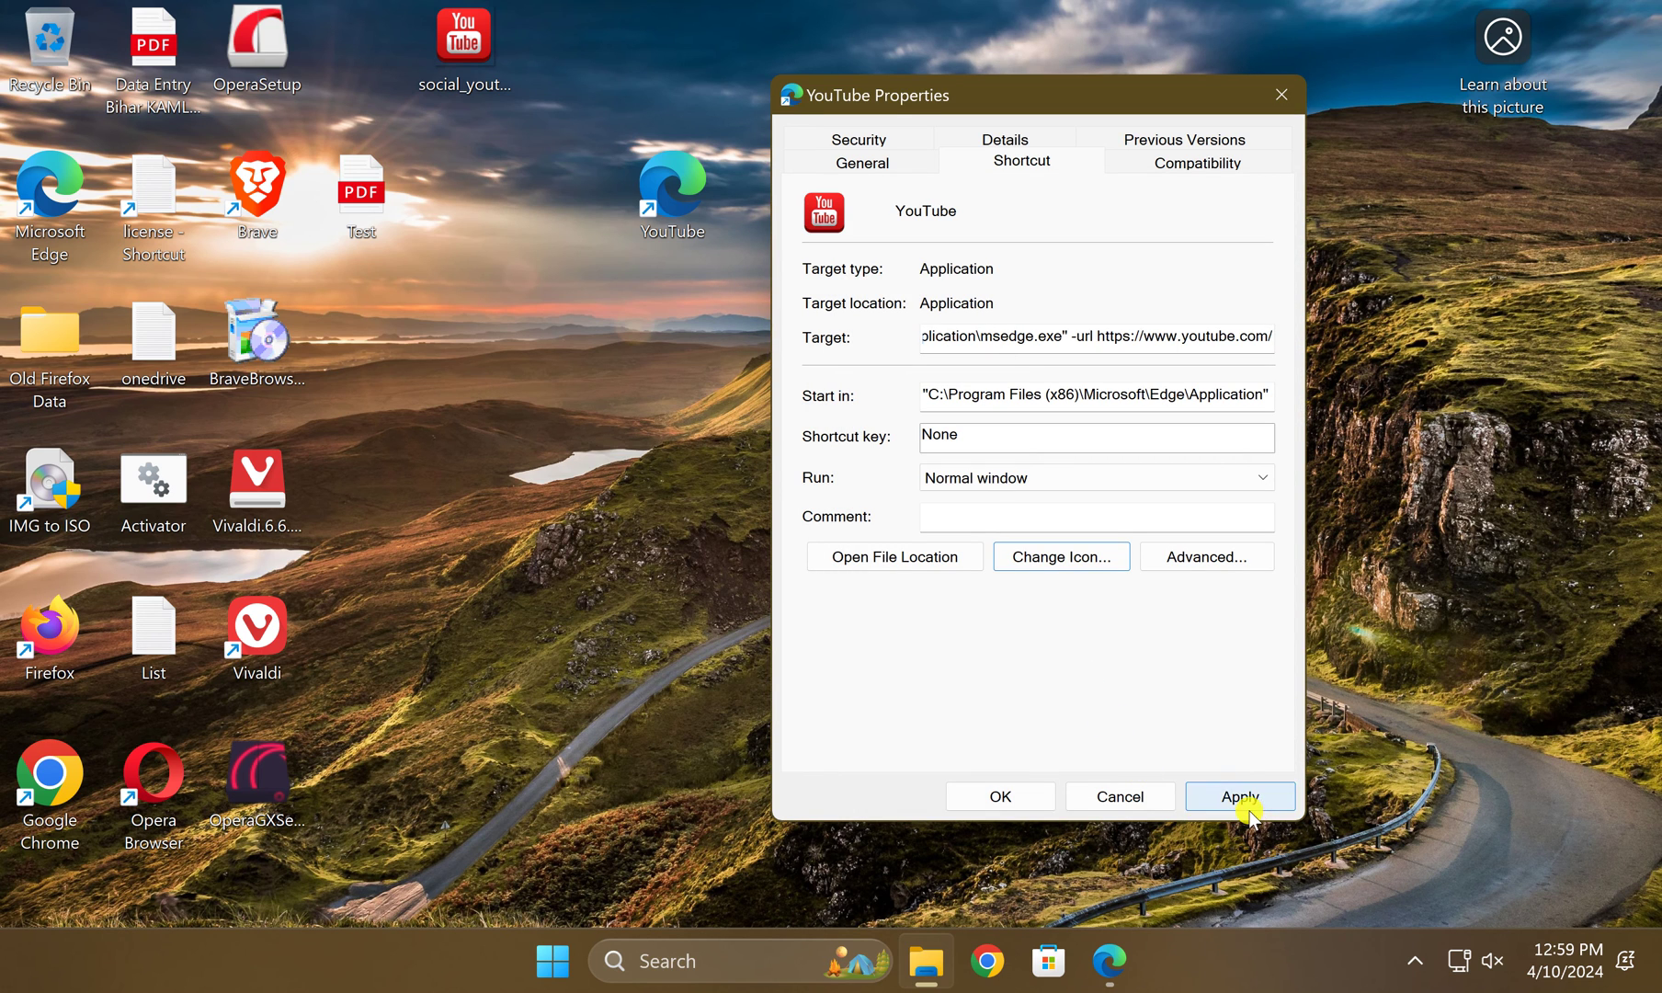
pyautogui.click(1240, 795)
pyautogui.click(1018, 799)
# Drag the YouTube shortcut further right and double-click it to open YouTube in Edge.
pyautogui.moveTo(688, 214); pyautogui.dragTo(1203, 235)
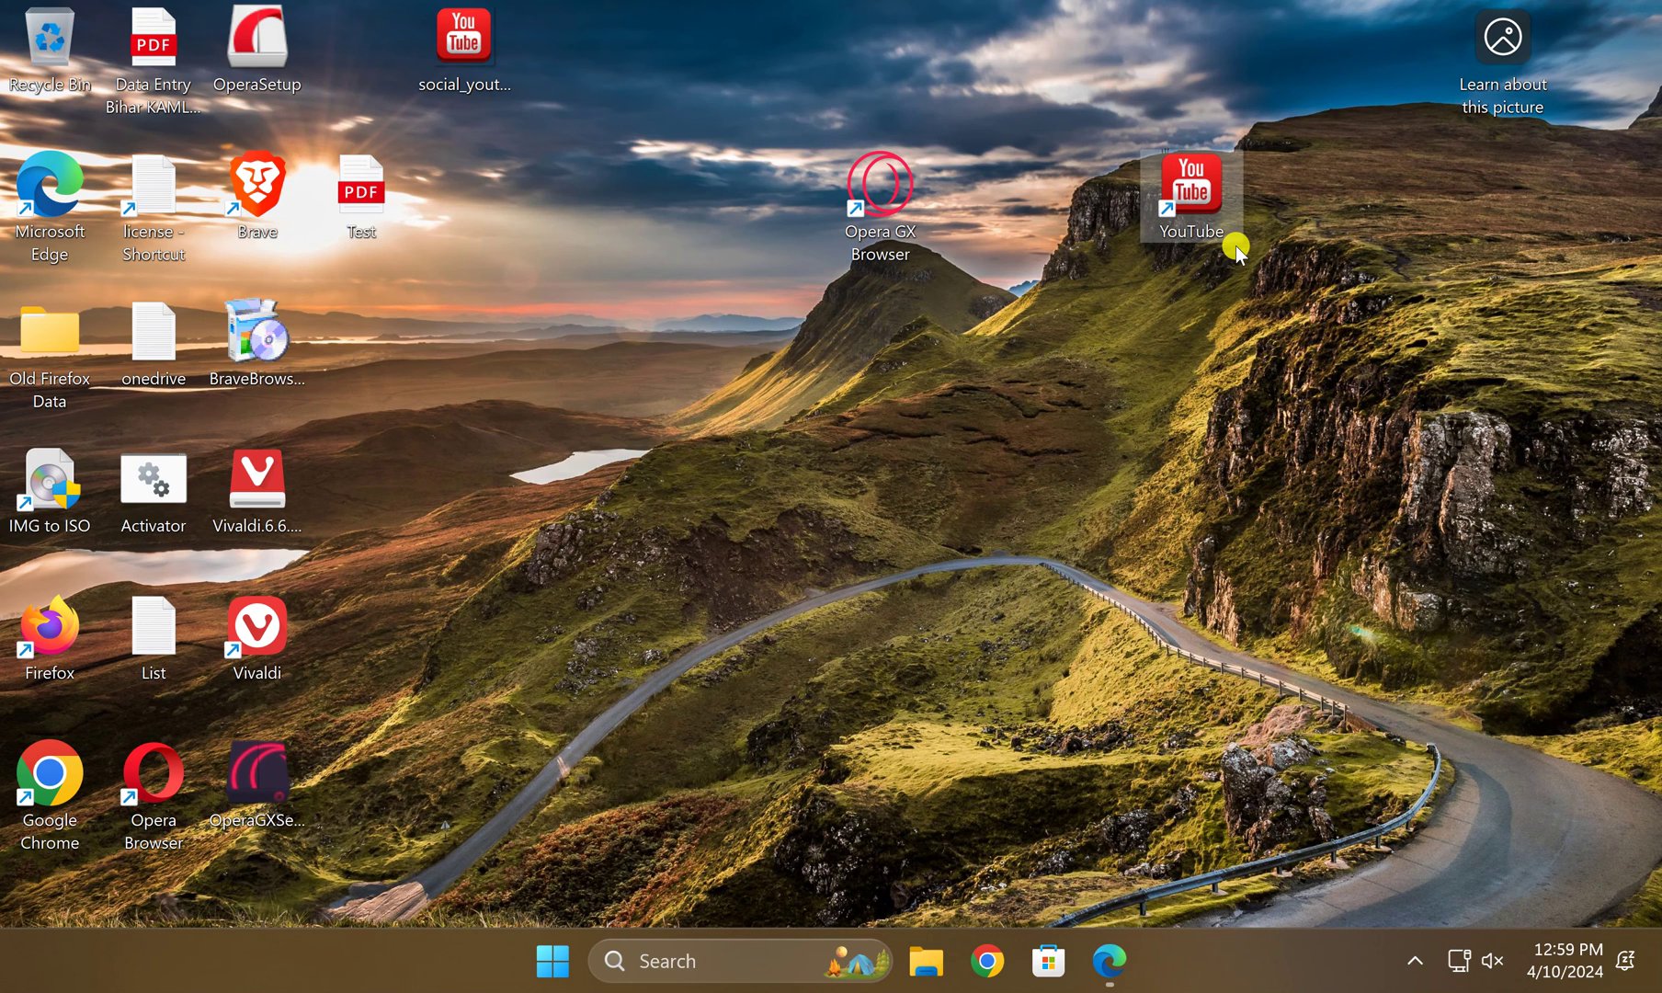
pyautogui.doubleClick(1205, 214)
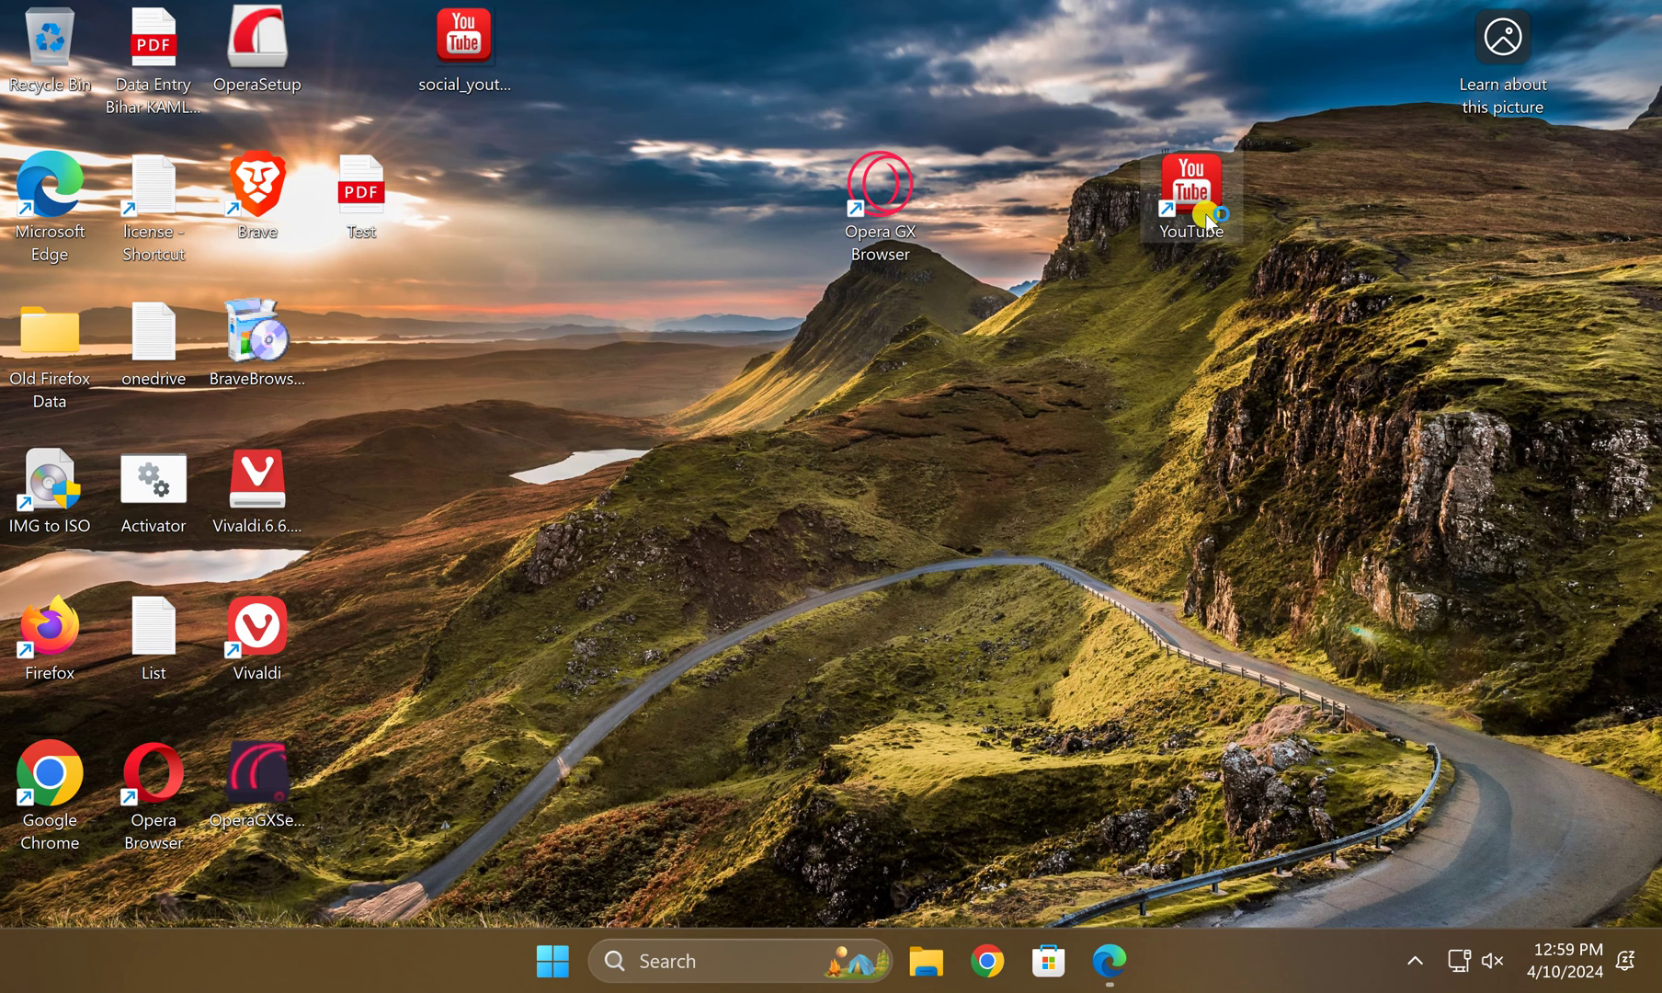